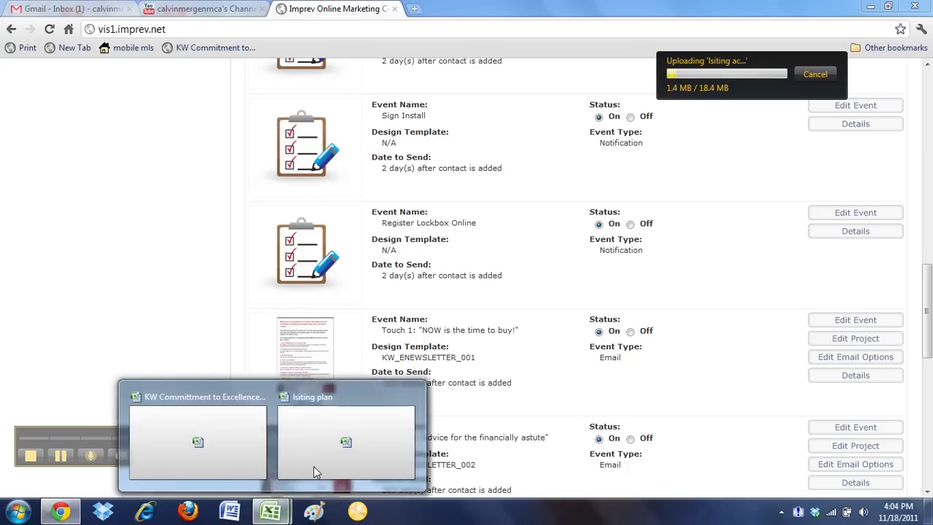
# Step: Remove the stray space from the '1 Week Call to seller' task name in spreadsheet cell A13
pyautogui.click(314, 470)
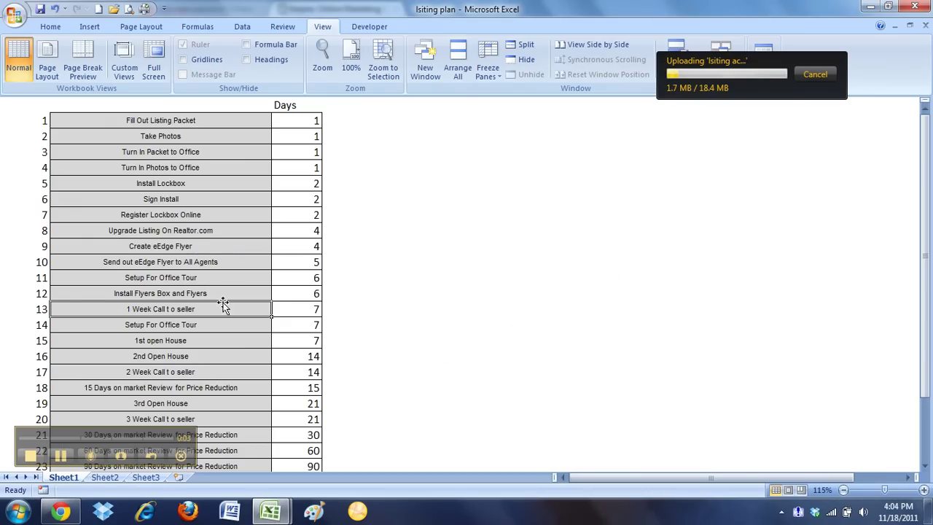
pyautogui.click(217, 172)
pyautogui.moveTo(210, 308); pyautogui.dragTo(281, 311)
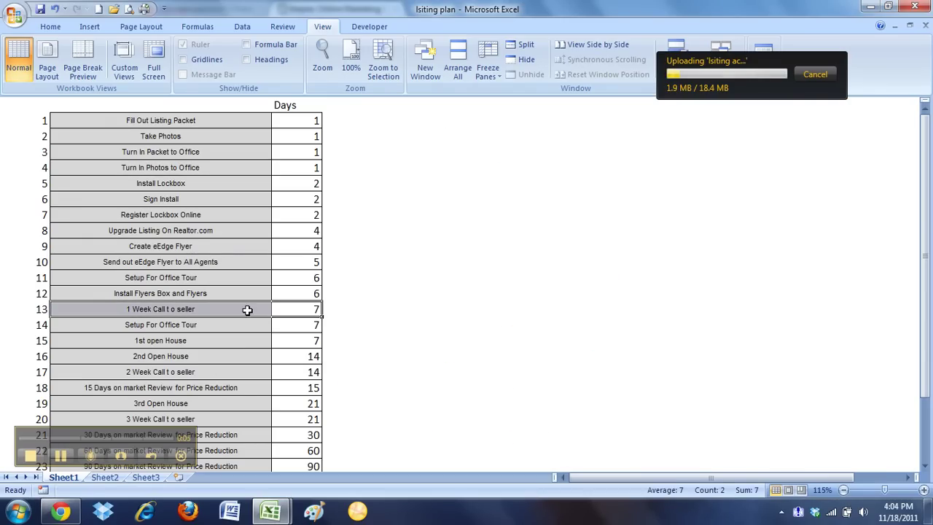
pyautogui.scroll(-1, 236, 317)
pyautogui.click(209, 257)
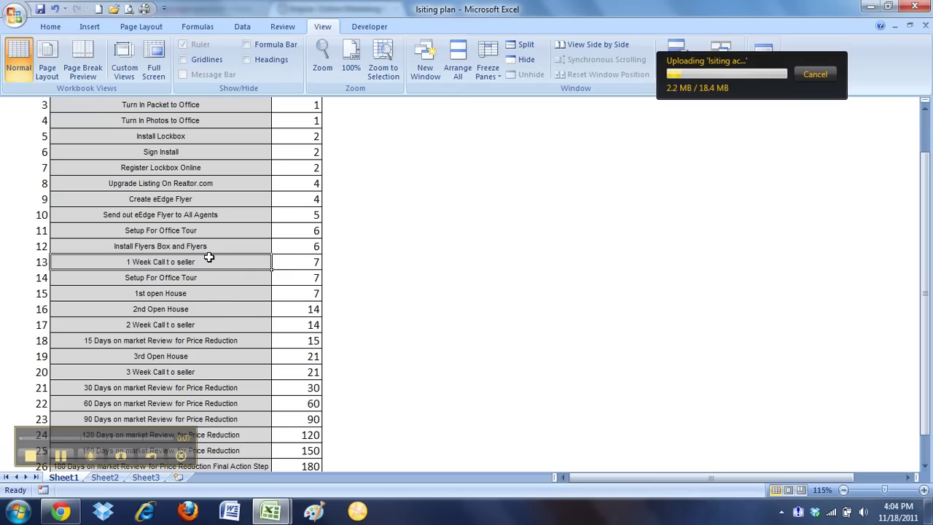
pyautogui.doubleClick(168, 262)
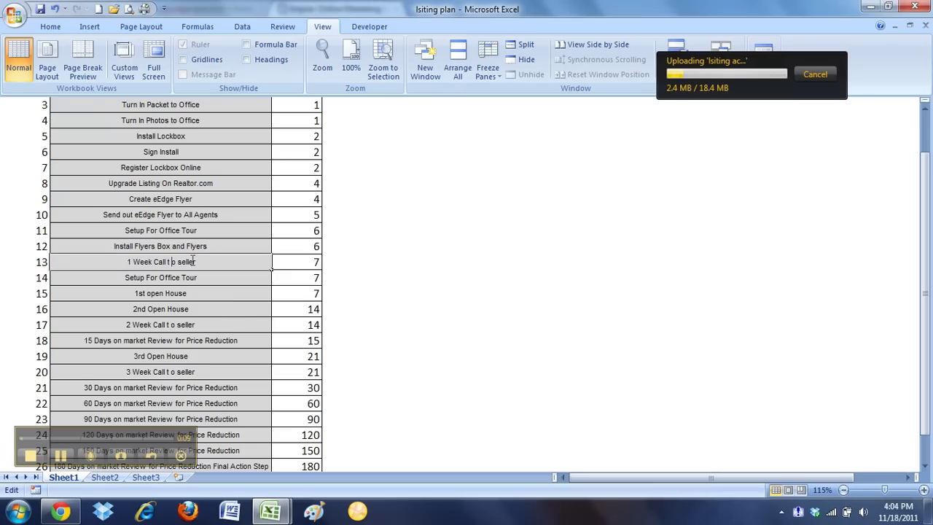
pyautogui.press('BackSpace')
pyautogui.press('Return')
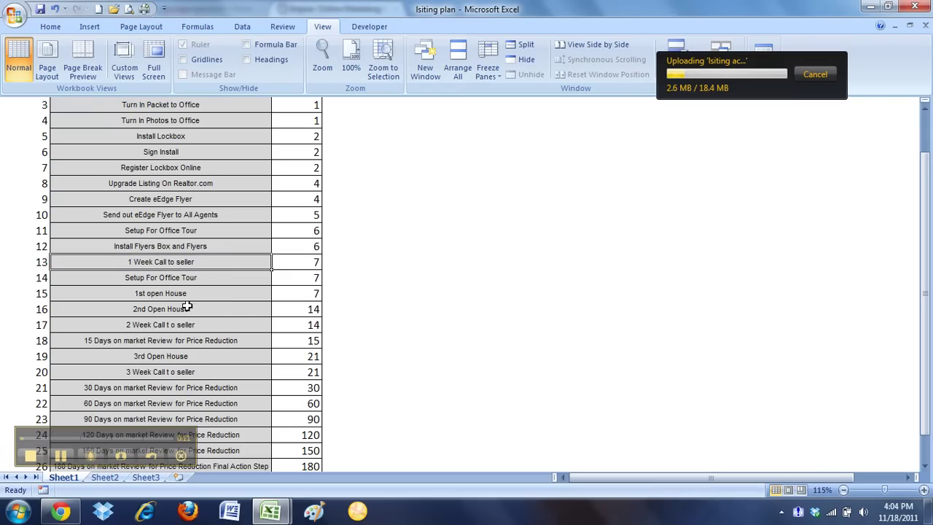
# Step: Start a new campaign event and copy the '1 Week Call to seller' name from the spreadsheet
pyautogui.click(61, 511)
pyautogui.scroll(15, 589, 299)
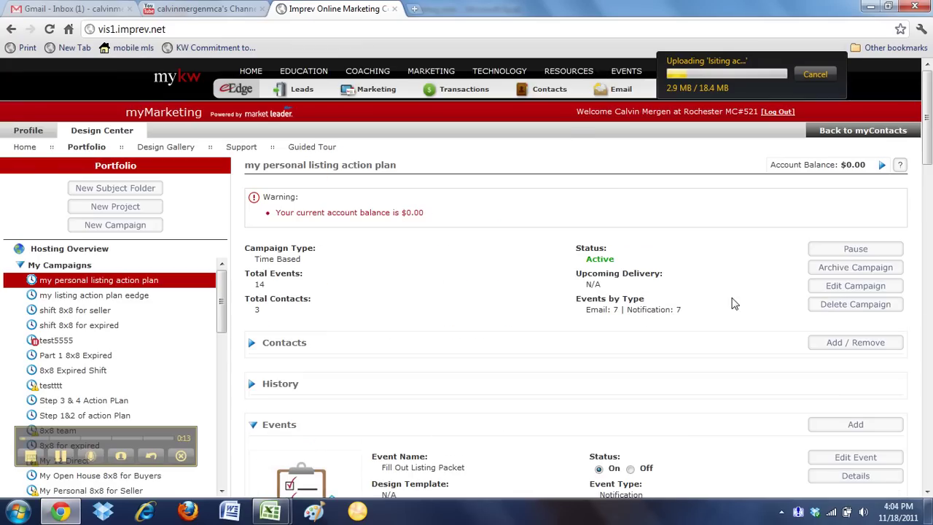
pyautogui.scroll(-2, 829, 375)
pyautogui.click(855, 287)
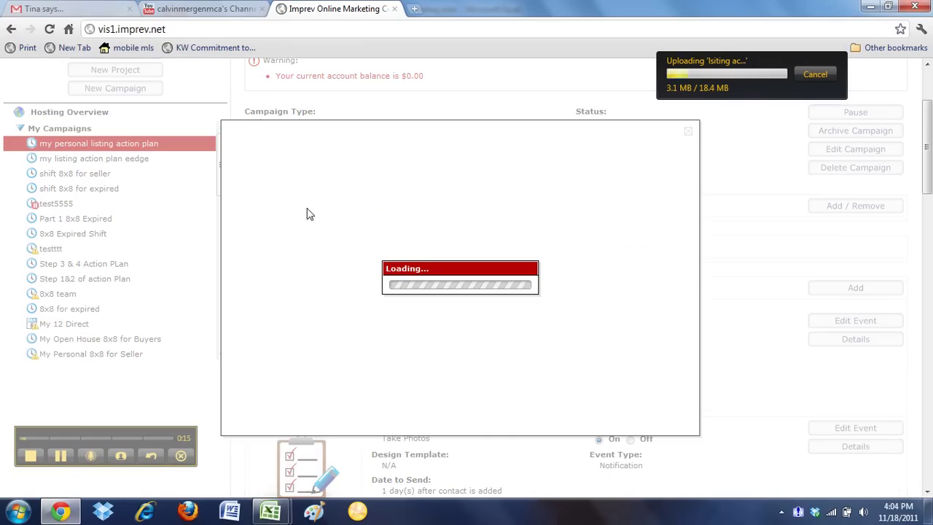
pyautogui.hotkey('alt', 'Tab')
pyautogui.doubleClick(186, 261)
pyautogui.moveTo(194, 261); pyautogui.dragTo(126, 261)
pyautogui.hotkey('ctrl', 'c')
pyautogui.hotkey('alt', 'Tab')
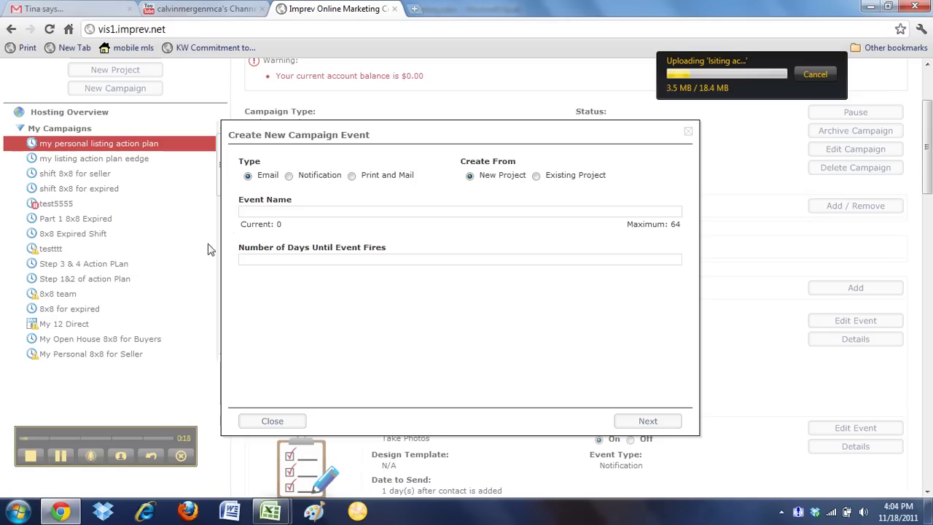
# Step: Save '1 Week Call to seller' as a 7-day notification event and switch it on
pyautogui.click(290, 177)
pyautogui.hotkey('ctrl', 'v')
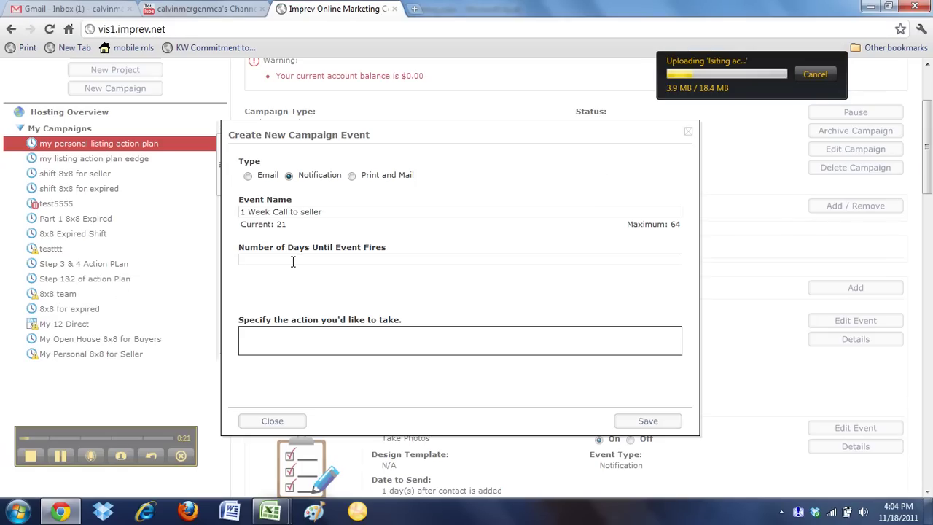
pyautogui.click(292, 261)
pyautogui.click(295, 345)
pyautogui.hotkey('ctrl', 'v')
pyautogui.click(647, 421)
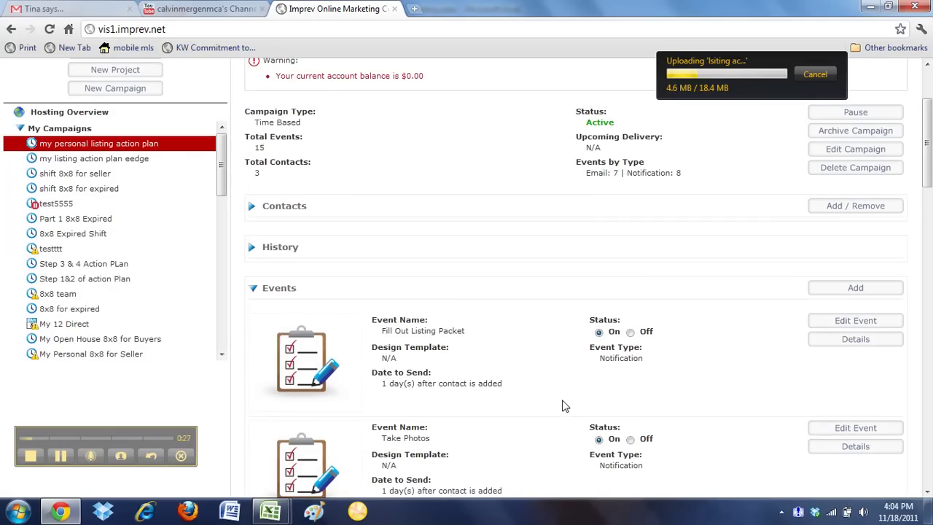
pyautogui.scroll(-12, 658, 340)
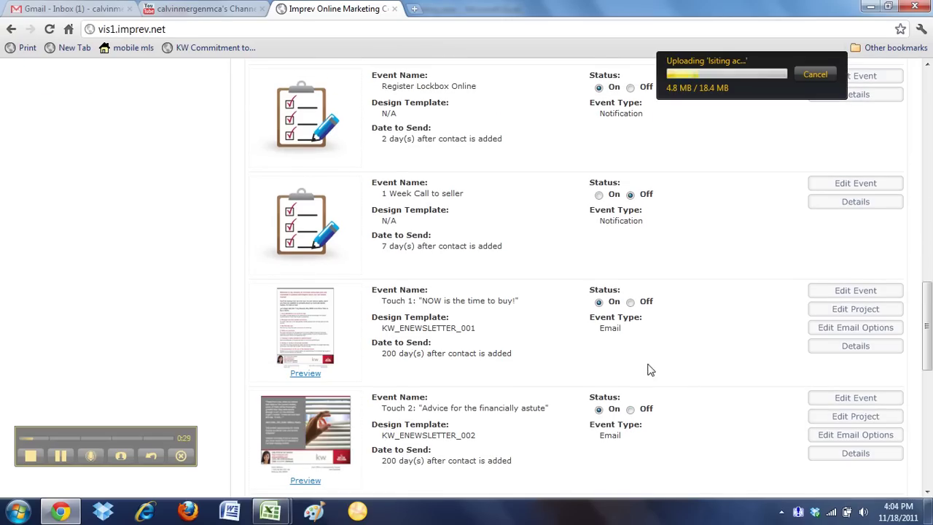
pyautogui.click(599, 195)
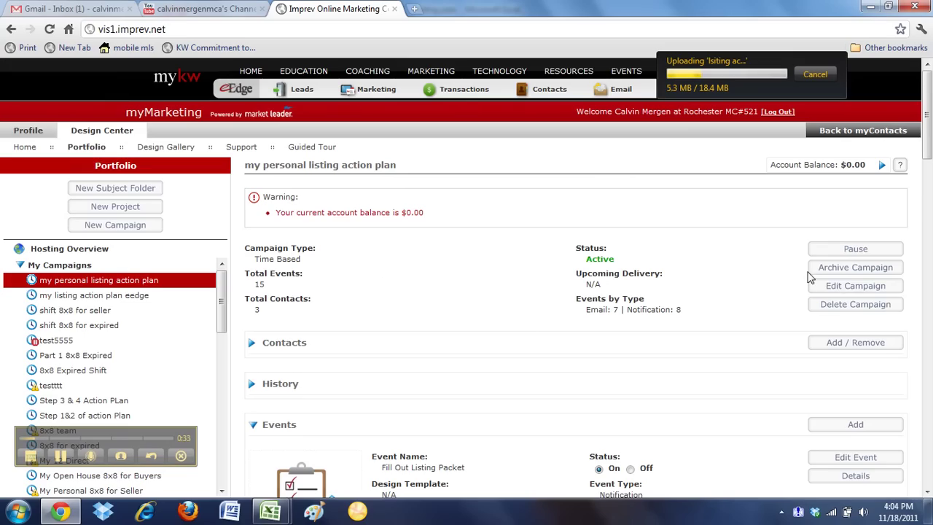
# Step: Start another campaign event and copy 'Setup For Office Tour' from the spreadsheet
pyautogui.click(831, 424)
pyautogui.hotkey('alt', 'Tab')
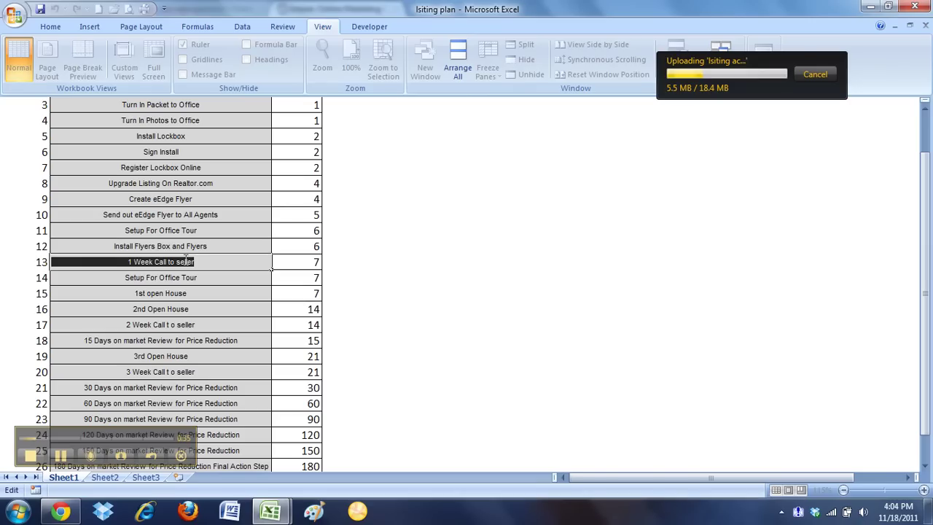
pyautogui.doubleClick(197, 277)
pyautogui.hotkey('shift', 'Home')
pyautogui.hotkey('ctrl', 'c')
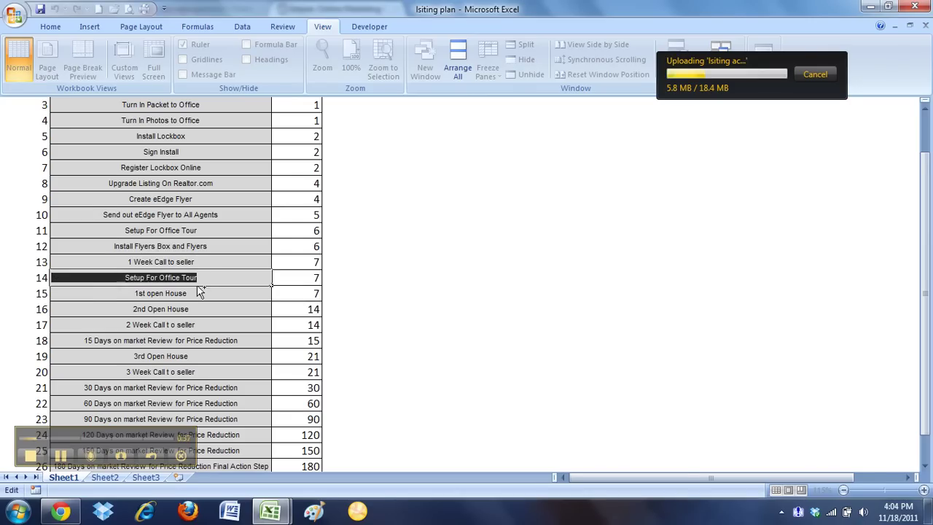
pyautogui.hotkey('alt', 'Tab')
# Step: Save 'Setup For Office Tour' as a 7-day notification with matching action text
pyautogui.click(290, 177)
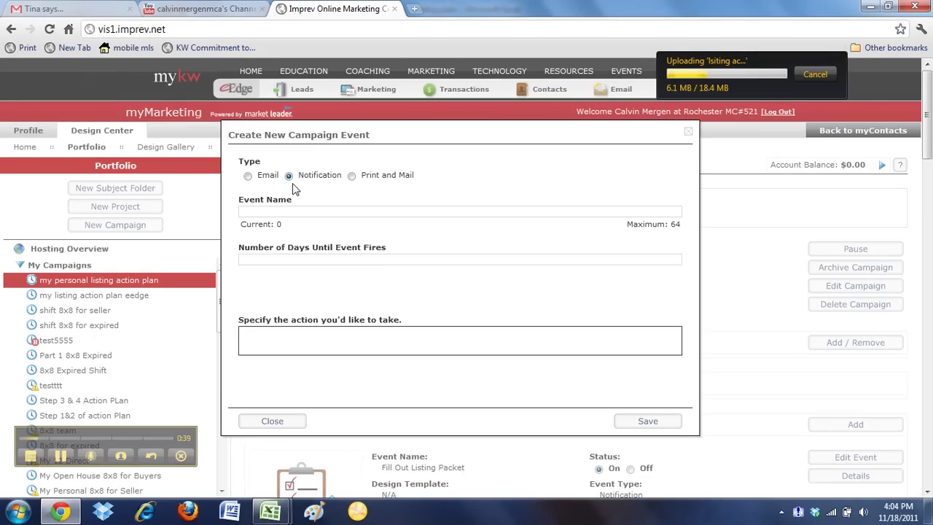
pyautogui.click(293, 212)
pyautogui.hotkey('ctrl', 'v')
pyautogui.press('Tab')
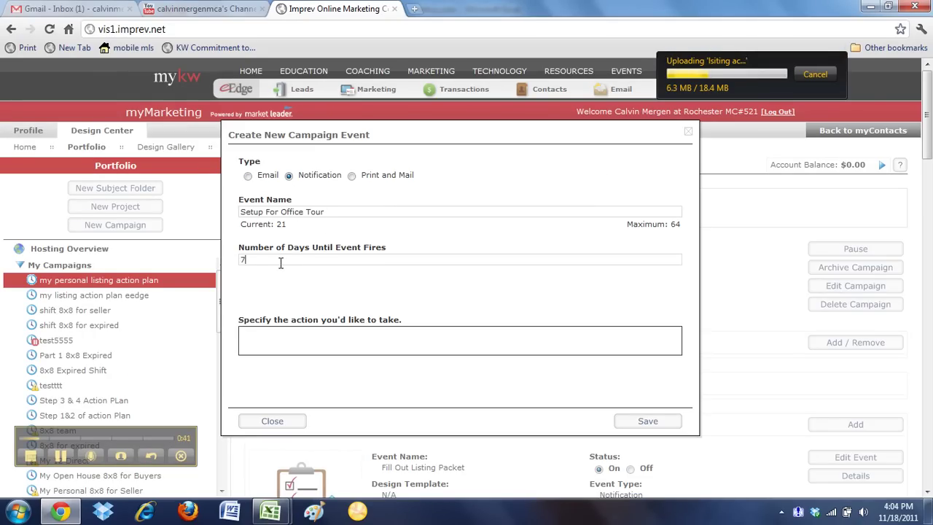
pyautogui.click(291, 331)
pyautogui.hotkey('ctrl', 'v')
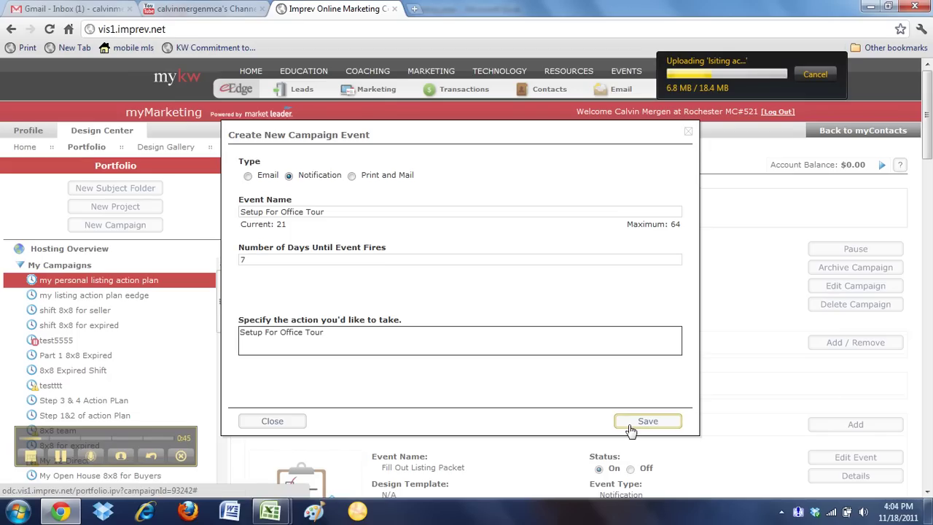
pyautogui.click(648, 421)
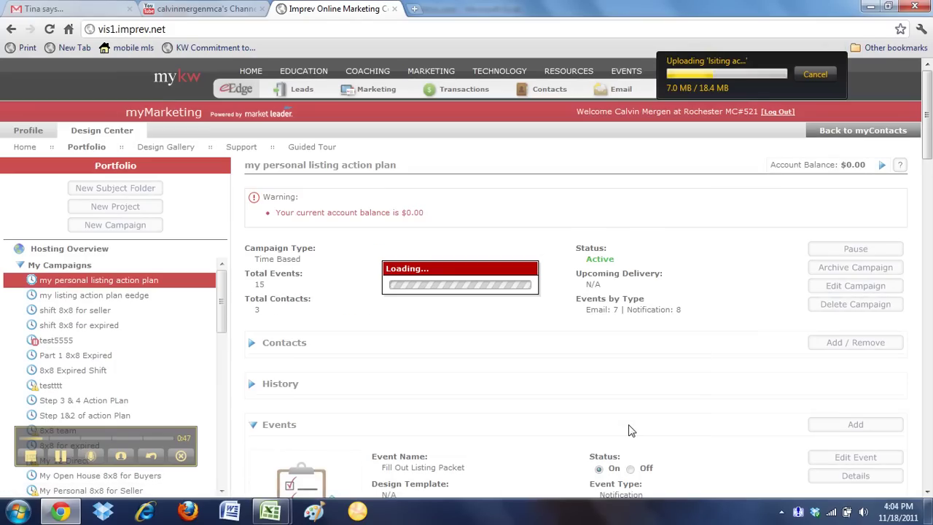
# Step: Switch the Setup For Office Tour event on and confirm 9 notifications are listed
pyautogui.scroll(-13, 631, 430)
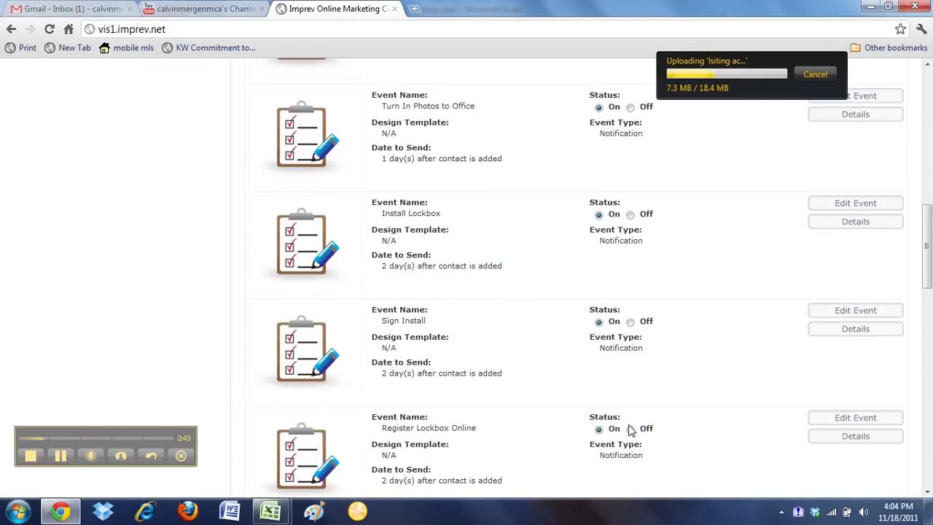
pyautogui.click(601, 371)
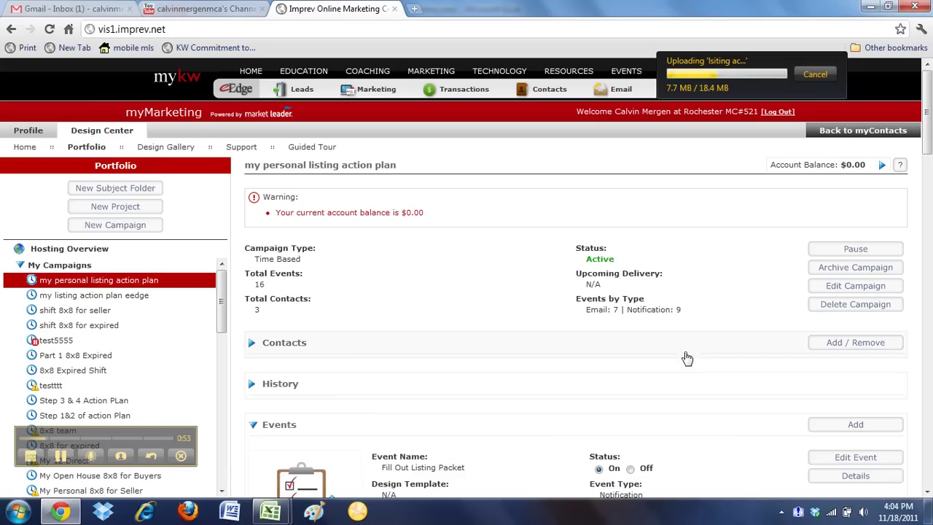
pyautogui.doubleClick(677, 310)
pyautogui.scroll(-2, 758, 290)
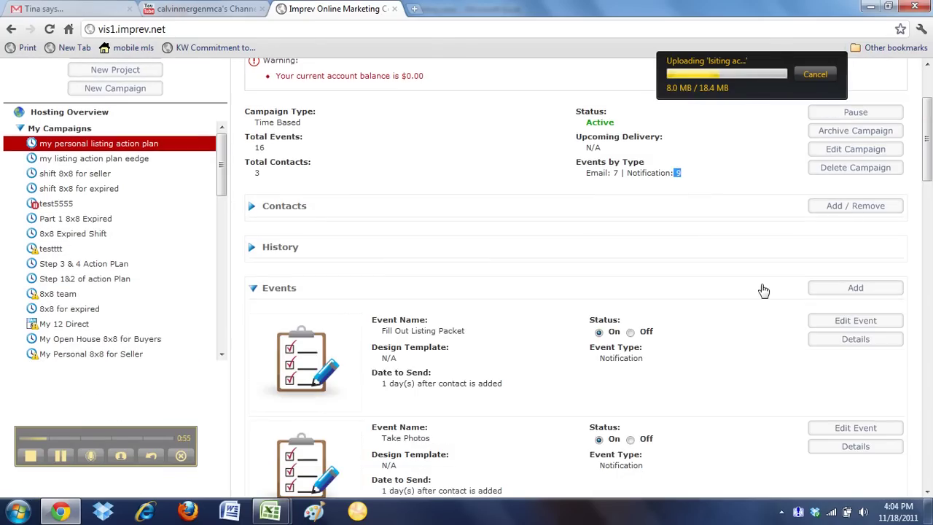
pyautogui.hotkey('alt', 'Tab')
# Step: Copy '1st open House' from the spreadsheet and save it as a 7-day notification event
pyautogui.click(210, 293)
pyautogui.doubleClick(209, 293)
pyautogui.moveTo(209, 293); pyautogui.dragTo(115, 293)
pyautogui.hotkey('ctrl', 'c')
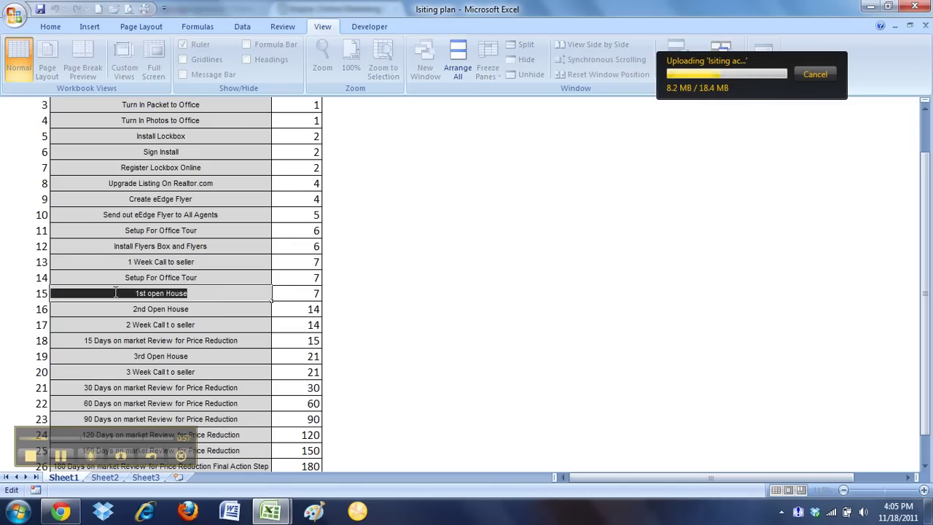
pyautogui.hotkey('alt', 'Tab')
pyautogui.click(829, 288)
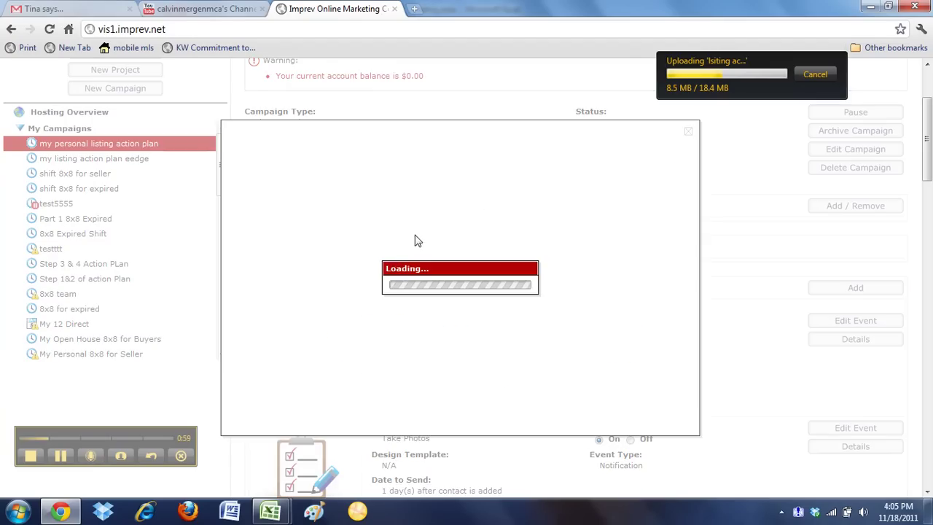
pyautogui.click(289, 175)
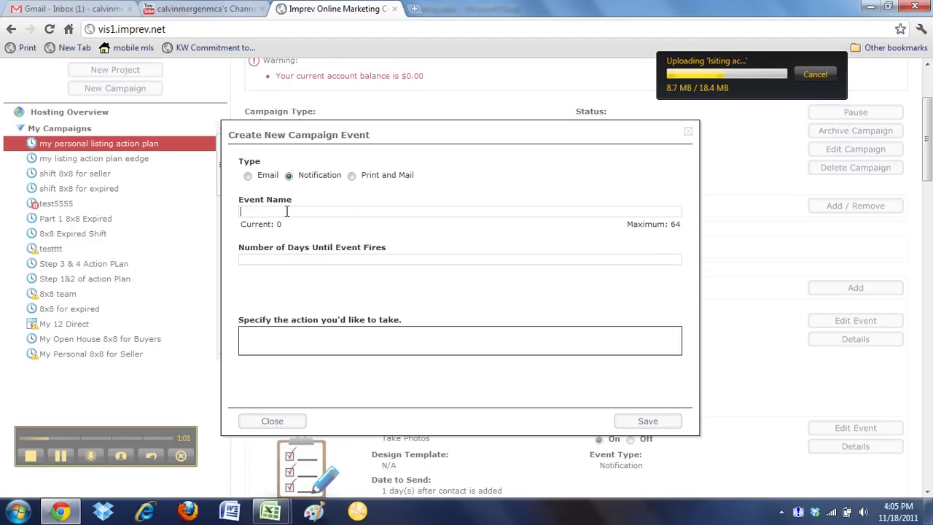
pyautogui.hotkey('ctrl', 'v')
pyautogui.press('Tab')
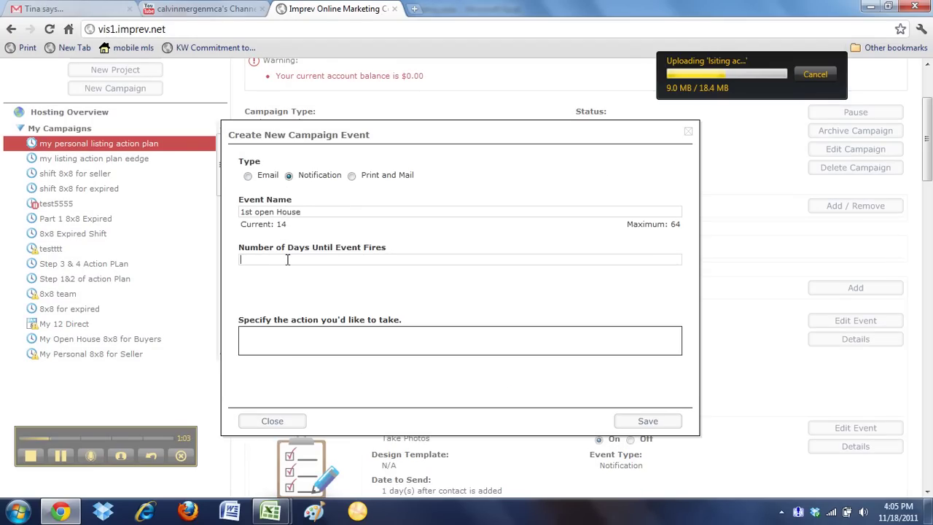
pyautogui.write('7')
pyautogui.hotkey('ctrl', 'v')
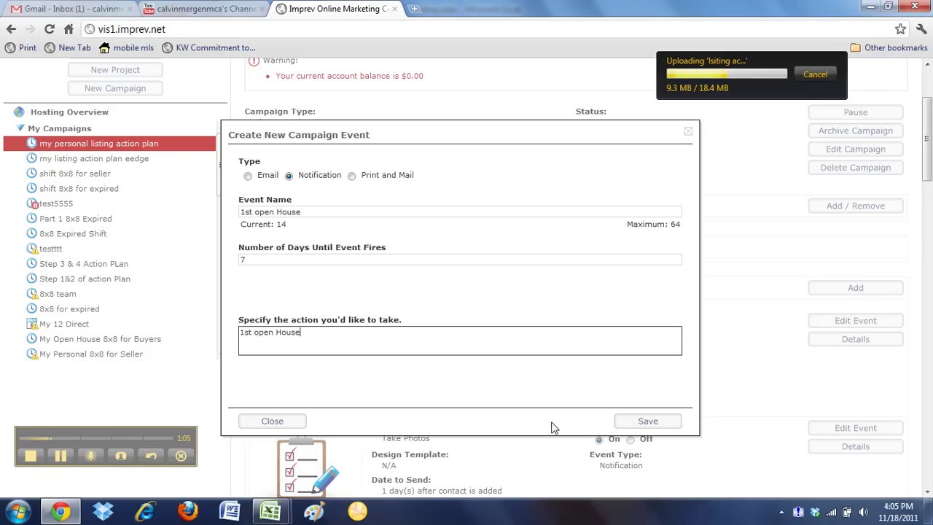
pyautogui.click(646, 426)
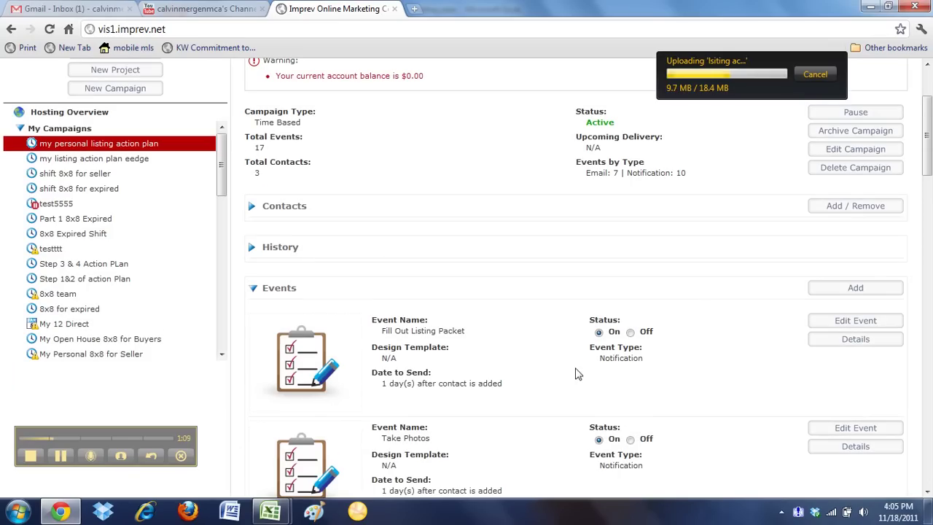
pyautogui.hotkey('alt', 'Tab')
# Step: Copy the '15 Days on market Review for Price Reduction' task name from spreadsheet row 18
pyautogui.click(193, 309)
pyautogui.click(191, 326)
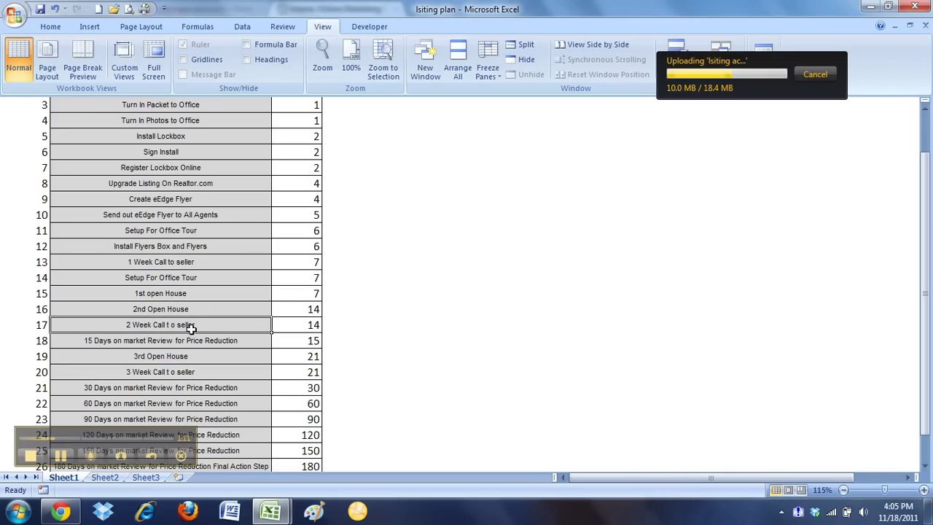
pyautogui.click(219, 339)
pyautogui.doubleClick(243, 341)
pyautogui.moveTo(242, 341); pyautogui.dragTo(98, 335)
pyautogui.hotkey('ctrl', 'c')
pyautogui.hotkey('alt', 'Tab')
# Step: Save it as a notification event firing 15 days after a contact is added
pyautogui.click(849, 287)
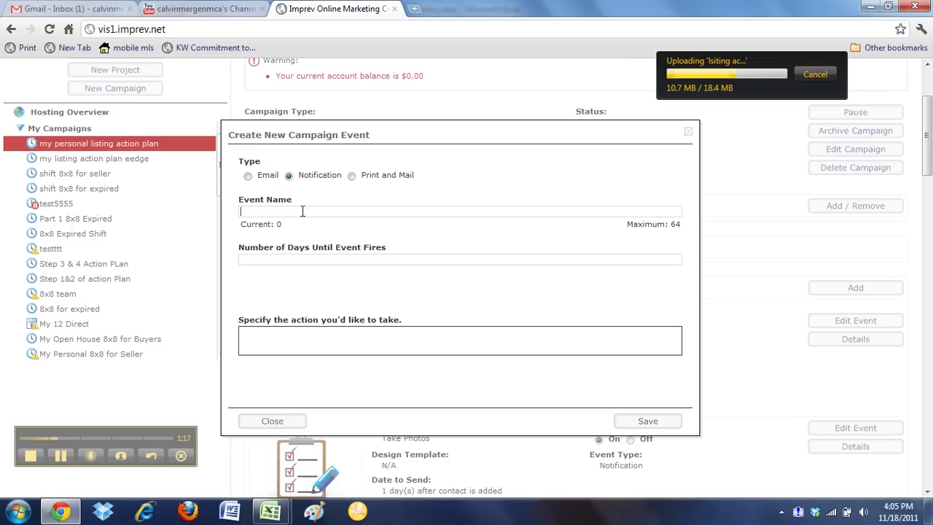
pyautogui.hotkey('ctrl', 'v')
pyautogui.click(283, 259)
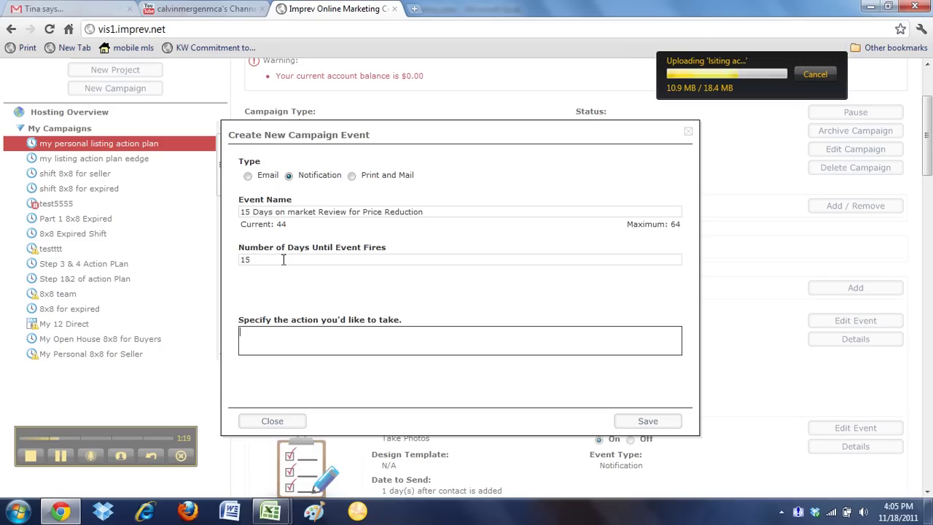
pyautogui.hotkey('ctrl', 'v')
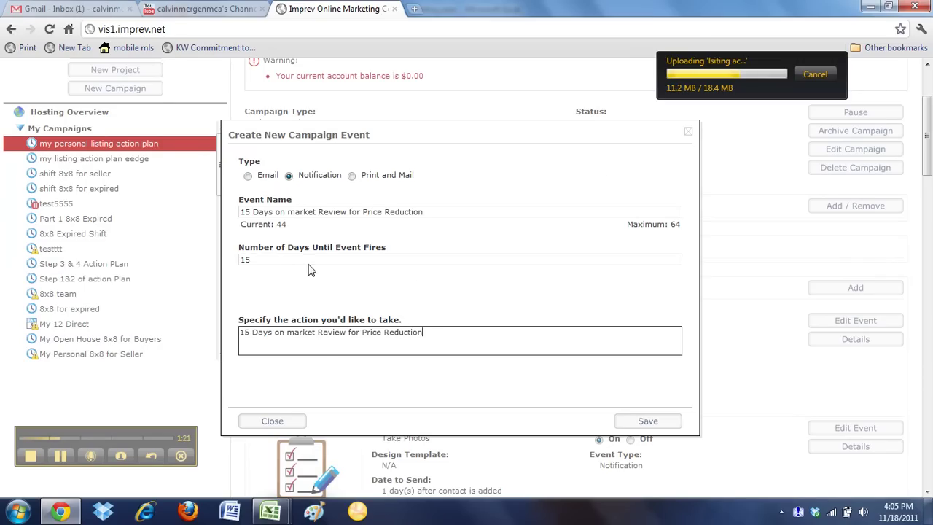
pyautogui.tripleClick(337, 334)
pyautogui.click(649, 421)
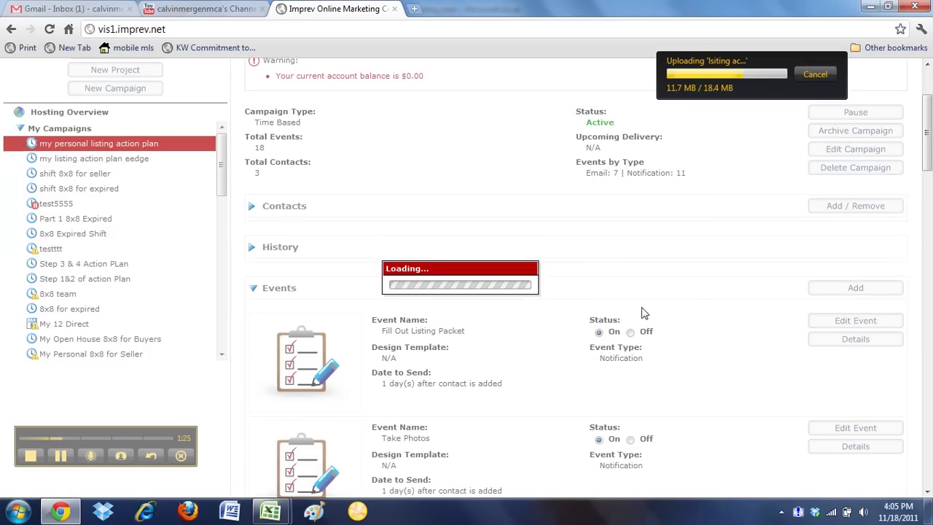
pyautogui.scroll(-2, 589, 402)
pyautogui.scroll(3, 676, 373)
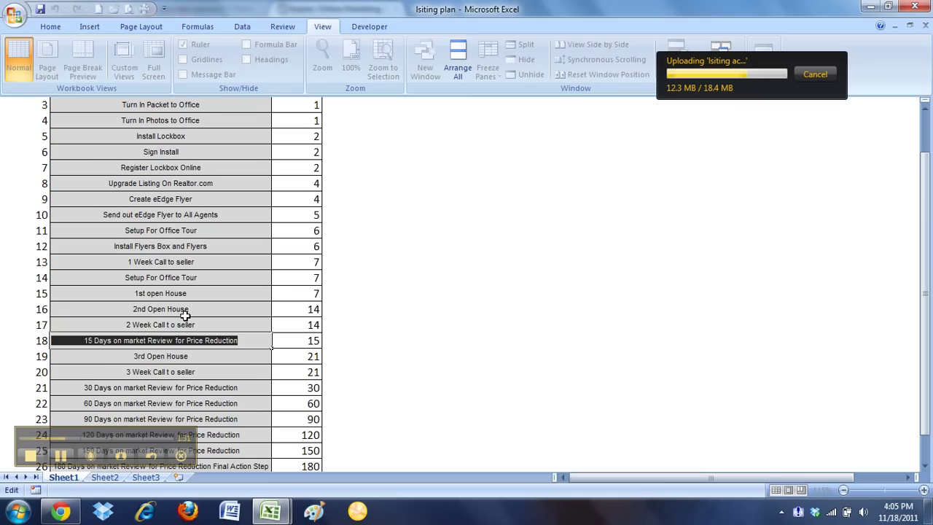
# Step: Copy the '3rd Open House' task name from spreadsheet row 19
pyautogui.hotkey('alt', 'Tab')
pyautogui.doubleClick(203, 358)
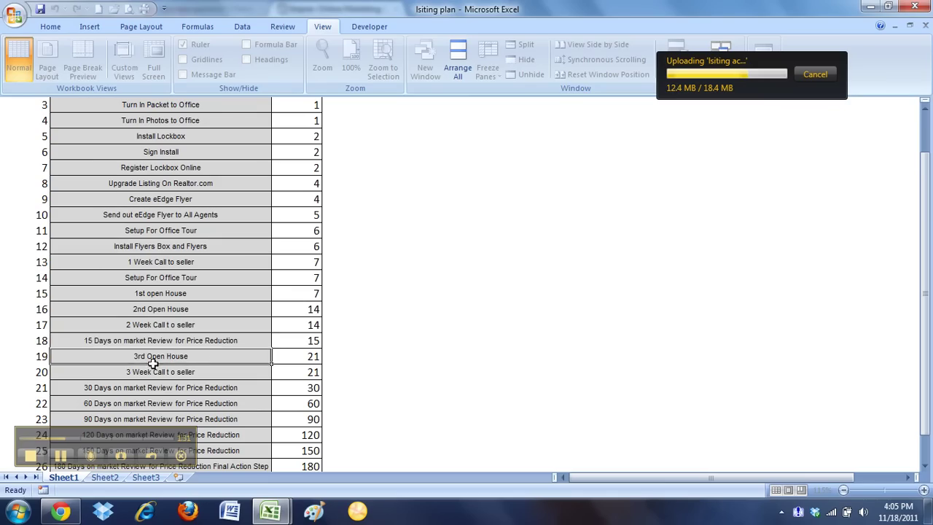
pyautogui.moveTo(204, 358); pyautogui.dragTo(116, 357)
pyautogui.hotkey('ctrl', 'c')
pyautogui.hotkey('alt', 'Tab')
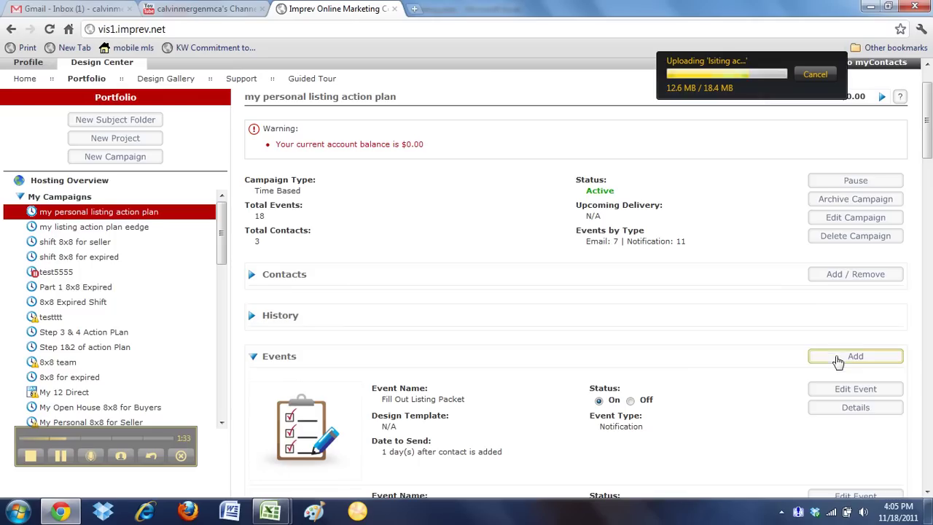
# Step: Save '3rd Open House' as a notification event firing after 21 days
pyautogui.click(856, 356)
pyautogui.click(290, 183)
pyautogui.click(292, 211)
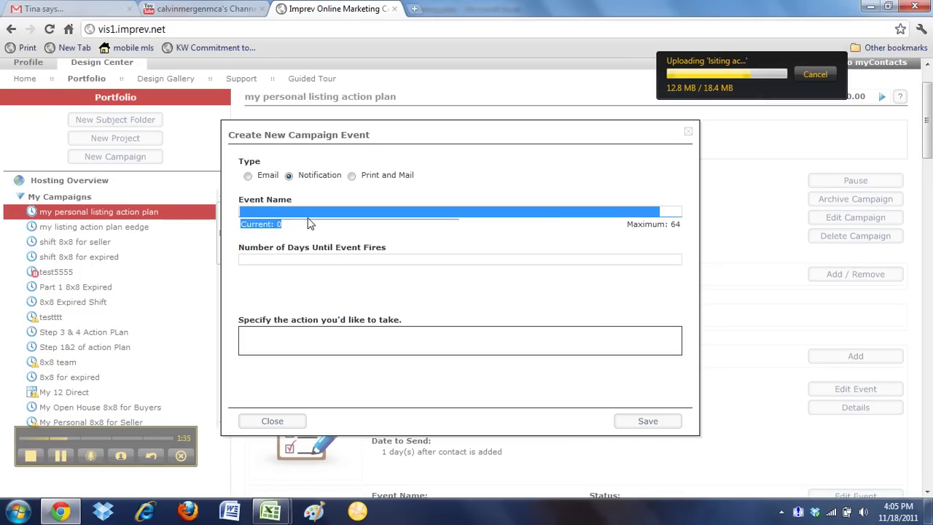
pyautogui.hotkey('ctrl', 'v')
pyautogui.press('Tab')
pyautogui.write('21')
pyautogui.press('Tab')
pyautogui.hotkey('ctrl', 'v')
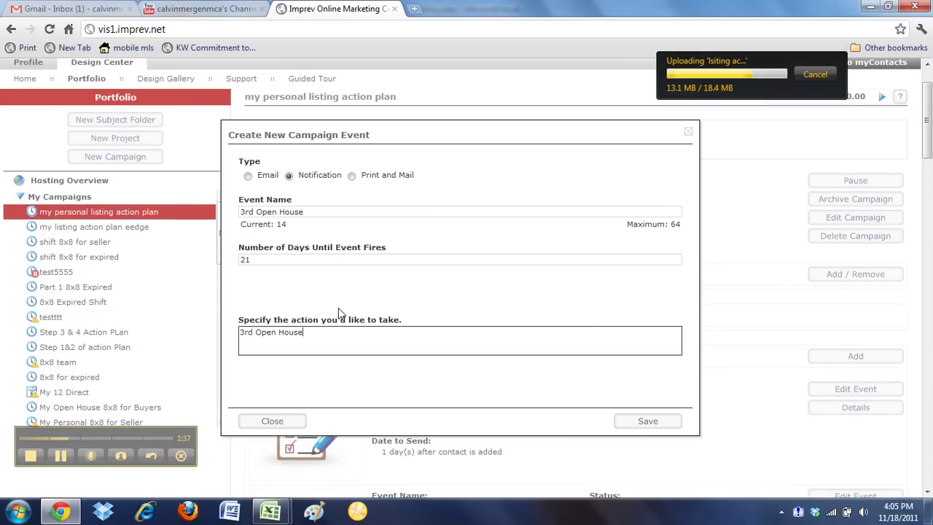
pyautogui.click(646, 420)
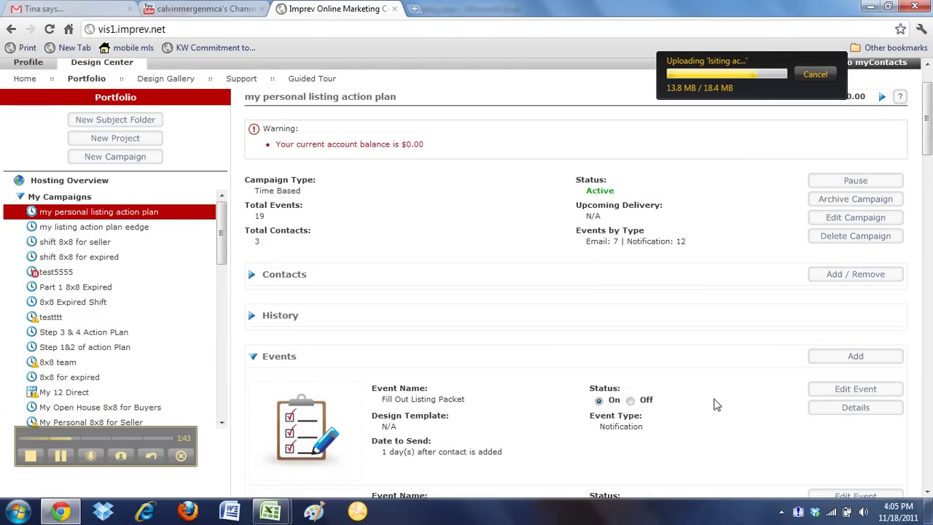
pyautogui.hotkey('alt', 'Tab')
# Step: Add the '3 Week Call t o seller' notification event firing at 21 days
pyautogui.click(193, 374)
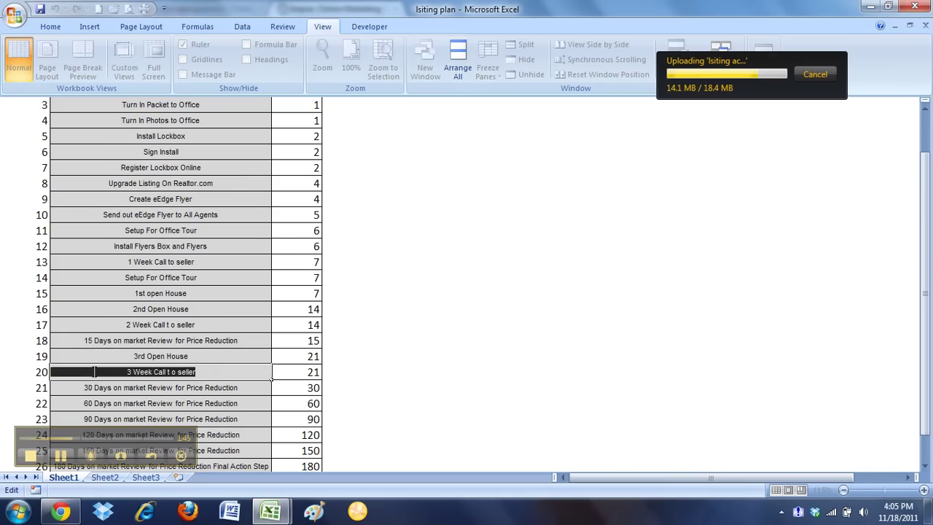
pyautogui.hotkey('alt', 'Tab')
pyautogui.click(856, 358)
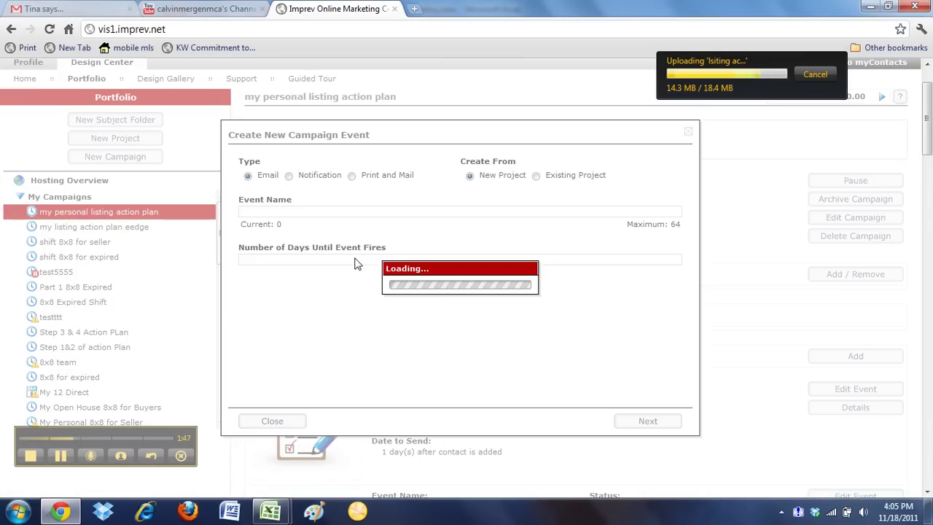
pyautogui.click(288, 177)
pyautogui.write('3 Week Call to seller')
pyautogui.press('Tab')
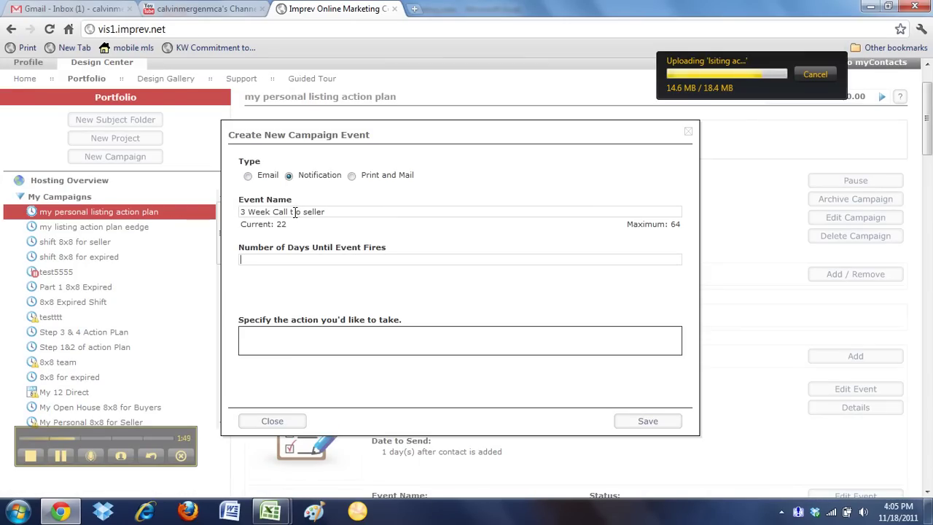
pyautogui.write('3 Week Call t o seller')
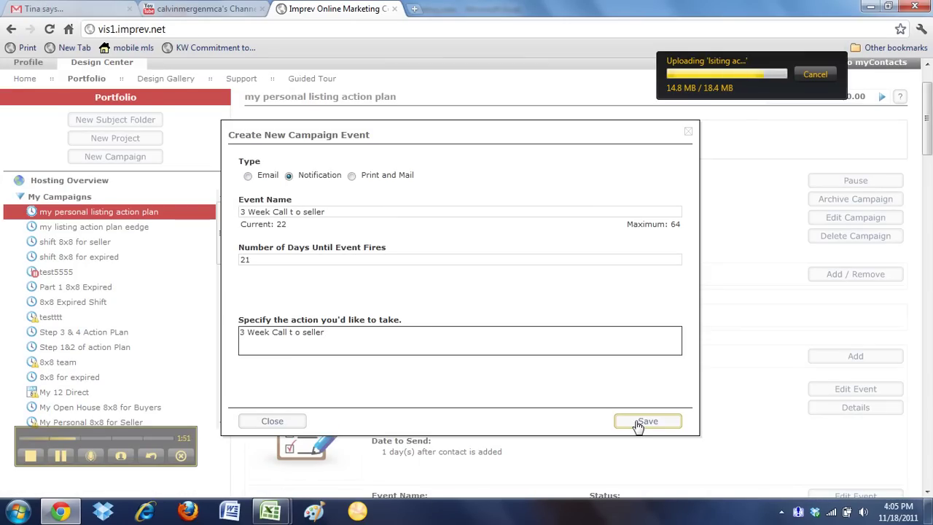
pyautogui.click(642, 422)
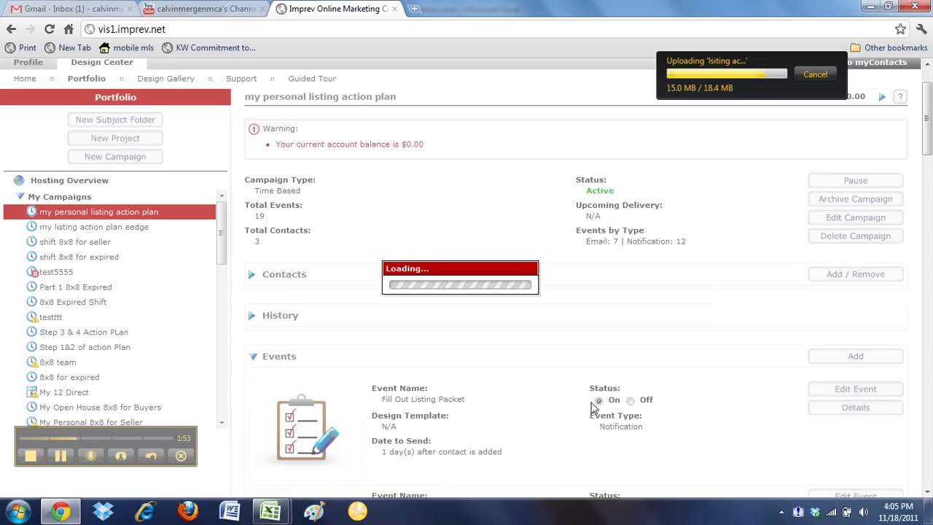
pyautogui.scroll(-1, 595, 408)
pyautogui.hotkey('alt', 'Tab')
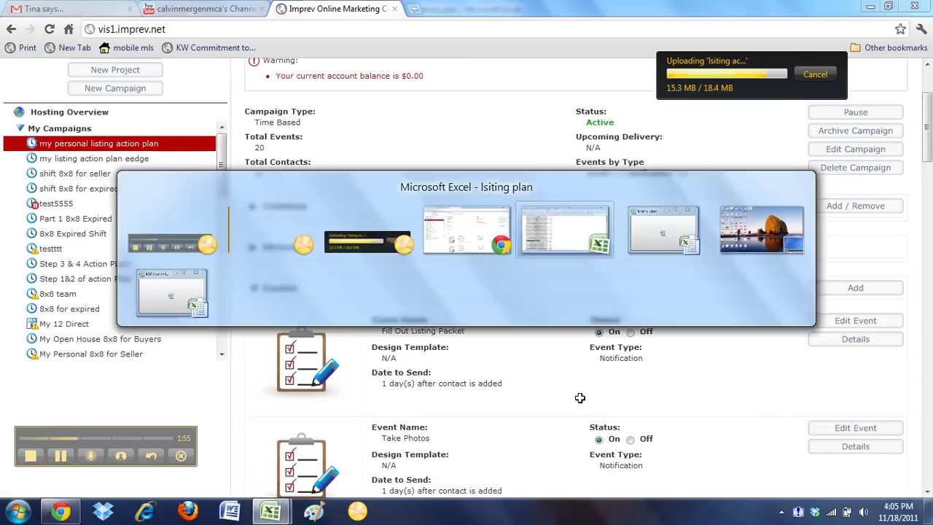
# Step: Add the '30 Days on market Review for Price Reduction' notification event firing at 30 days
pyautogui.scroll(-1, 295, 307)
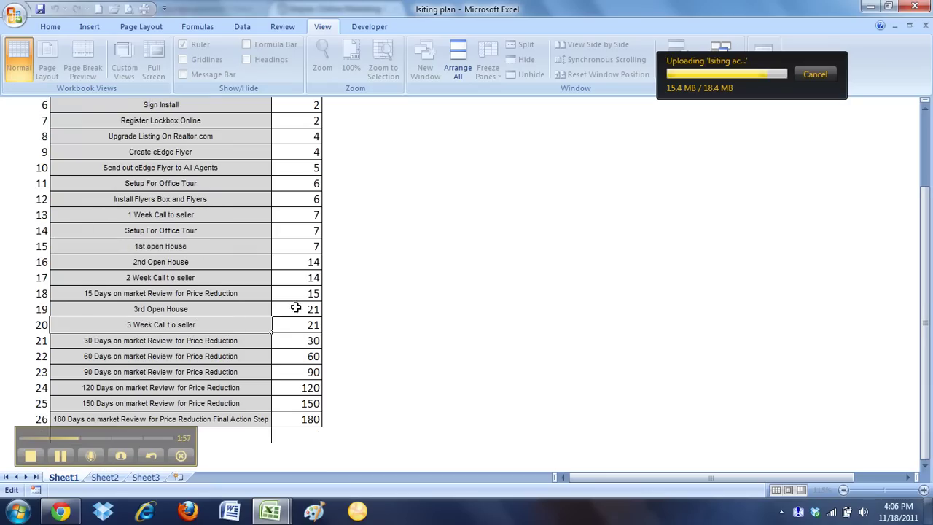
pyautogui.click(240, 341)
pyautogui.doubleClick(87, 341)
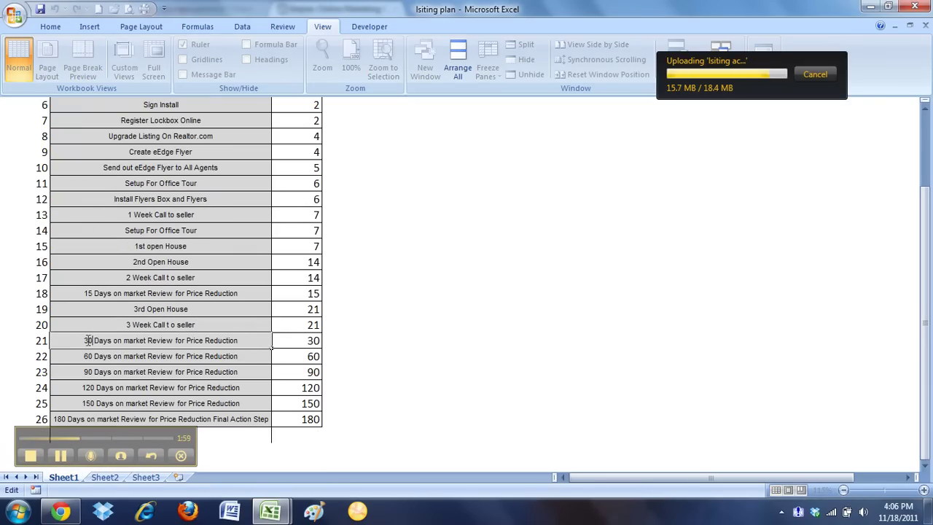
pyautogui.moveTo(88, 340); pyautogui.dragTo(265, 341)
pyautogui.hotkey('ctrl', 'c')
pyautogui.hotkey('alt', 'Tab')
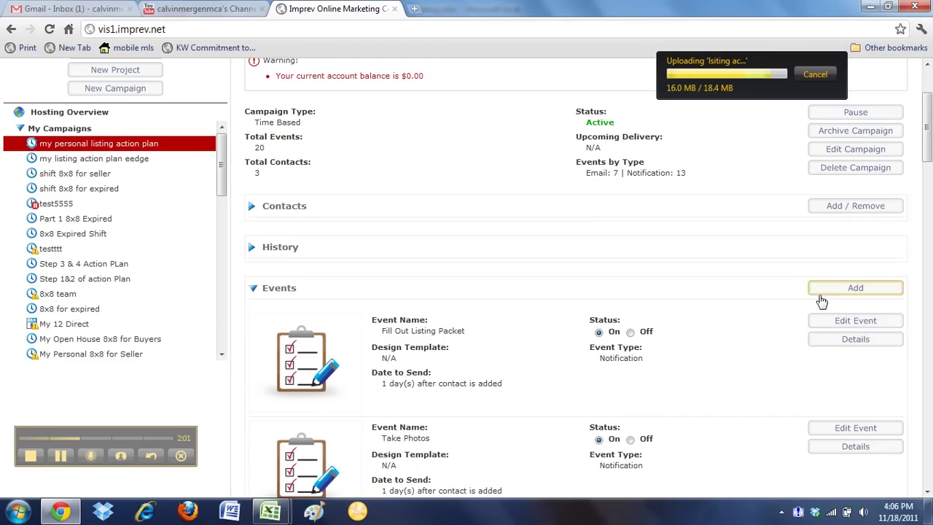
pyautogui.click(821, 294)
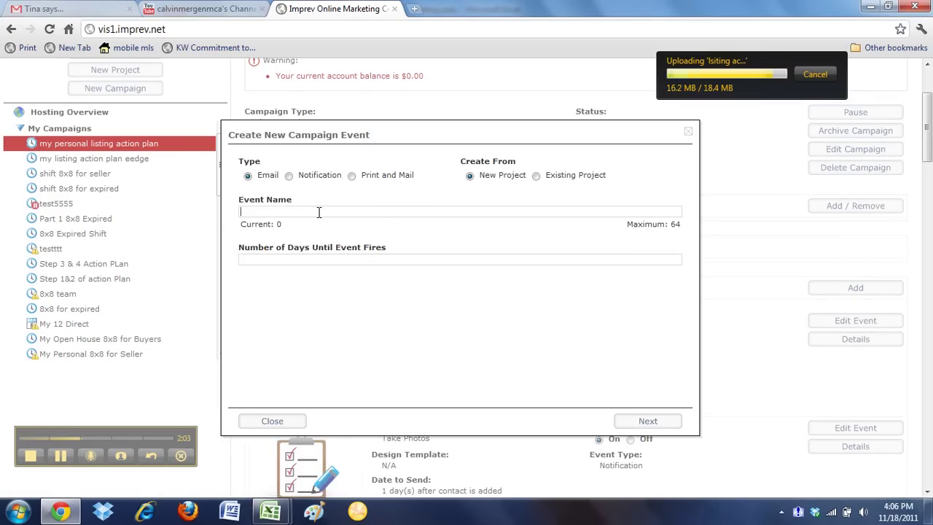
pyautogui.hotkey('ctrl', 'v')
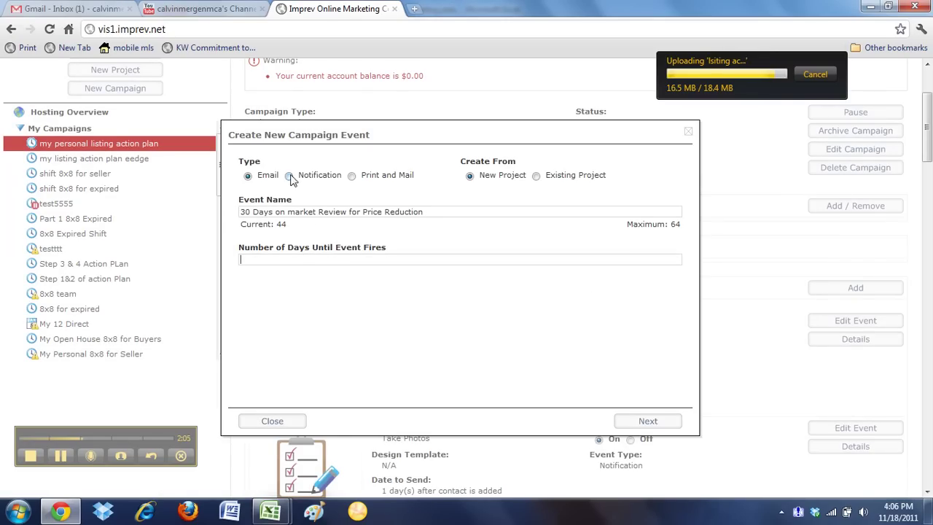
pyautogui.click(290, 177)
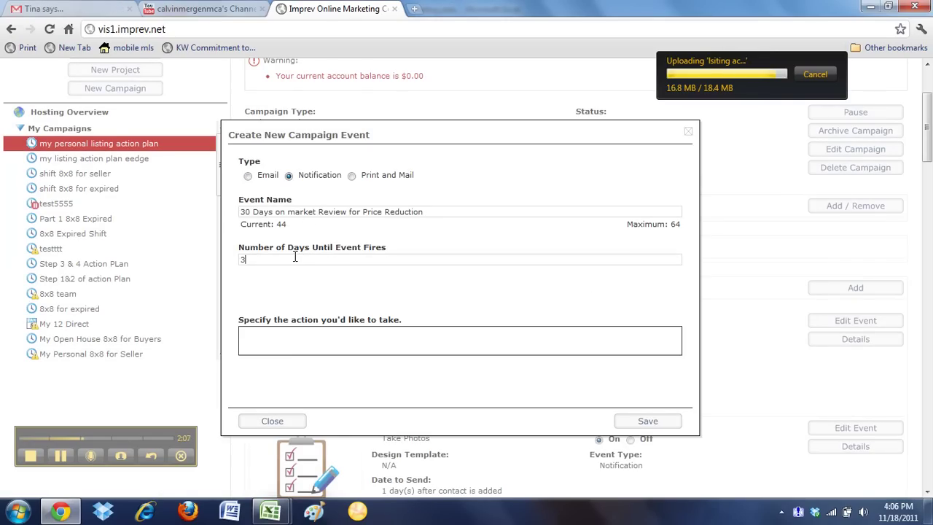
pyautogui.hotkey('ctrl', 'v')
pyautogui.click(619, 426)
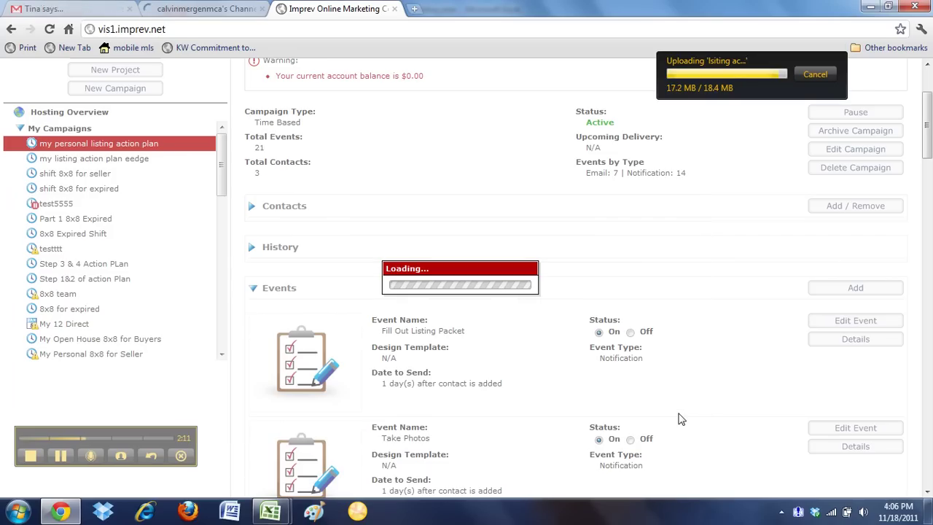
# Step: Scroll down to review the new 30-day event, then back up to the Events section
pyautogui.scroll(-12, 678, 419)
pyautogui.scroll(-6, 675, 416)
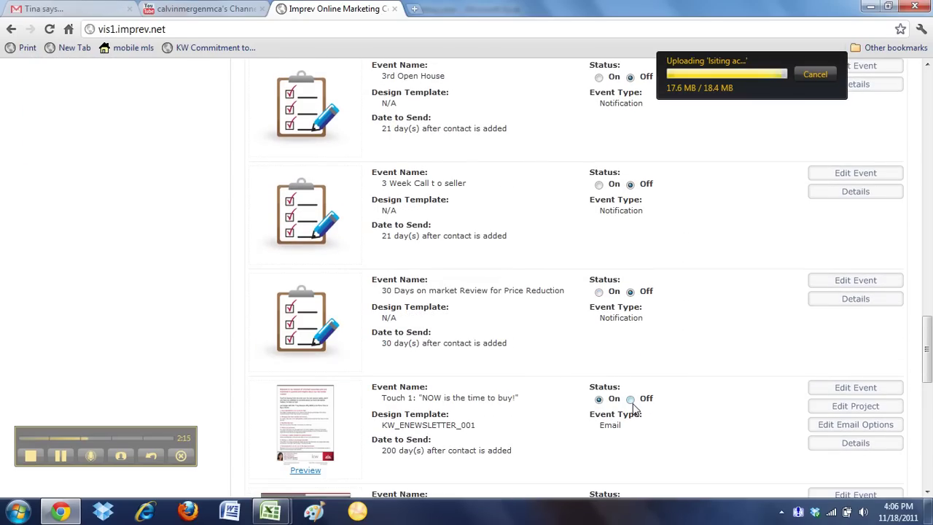
pyautogui.scroll(1, 634, 410)
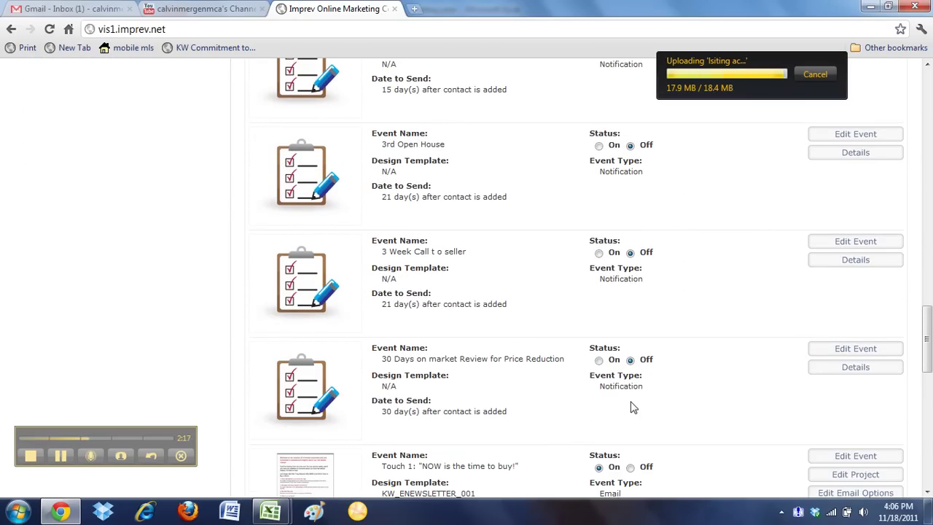
pyautogui.scroll(20, 613, 379)
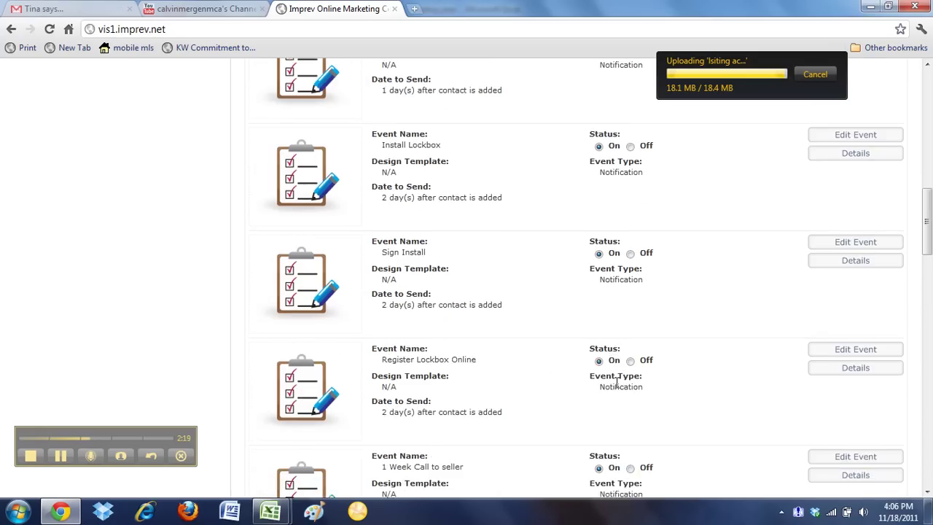
# Step: Add the '60 Days on market Review for Price Reduction' notification firing after 60 days
pyautogui.click(856, 425)
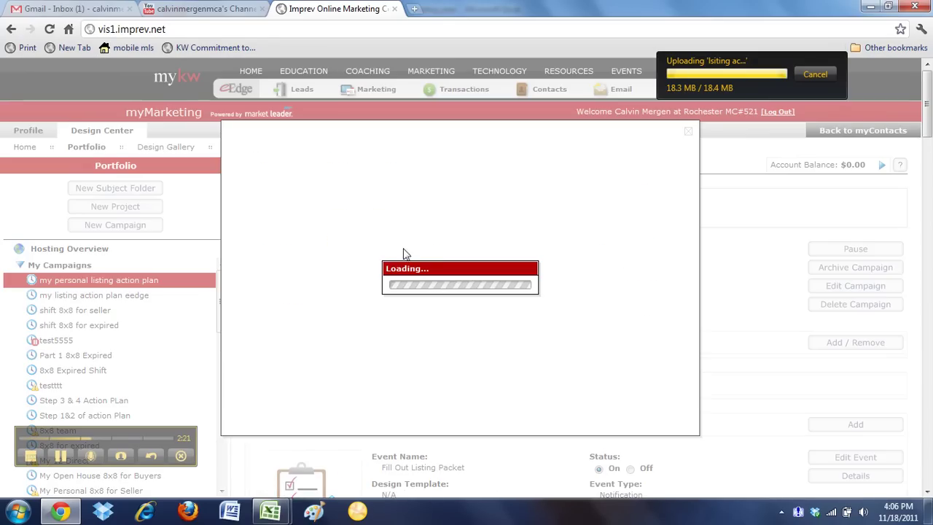
pyautogui.hotkey('alt', 'Tab')
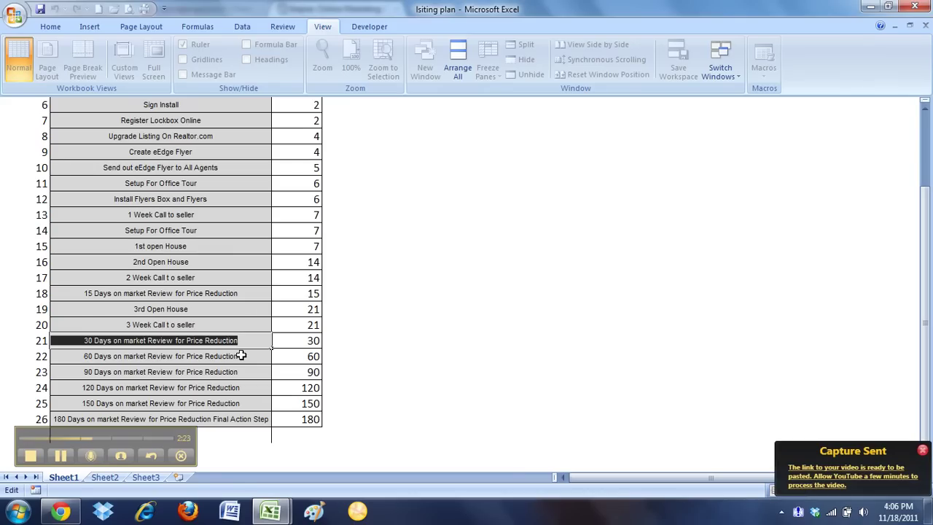
pyautogui.doubleClick(241, 356)
pyautogui.moveTo(240, 356); pyautogui.dragTo(80, 355)
pyautogui.hotkey('ctrl', 'c')
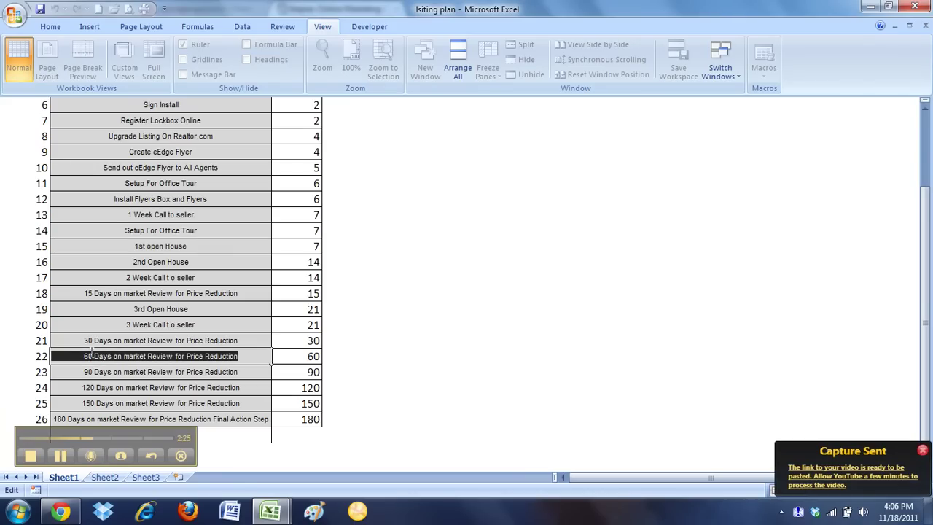
pyautogui.hotkey('alt', 'Tab')
pyautogui.hotkey('ctrl', 'v')
pyautogui.click(289, 175)
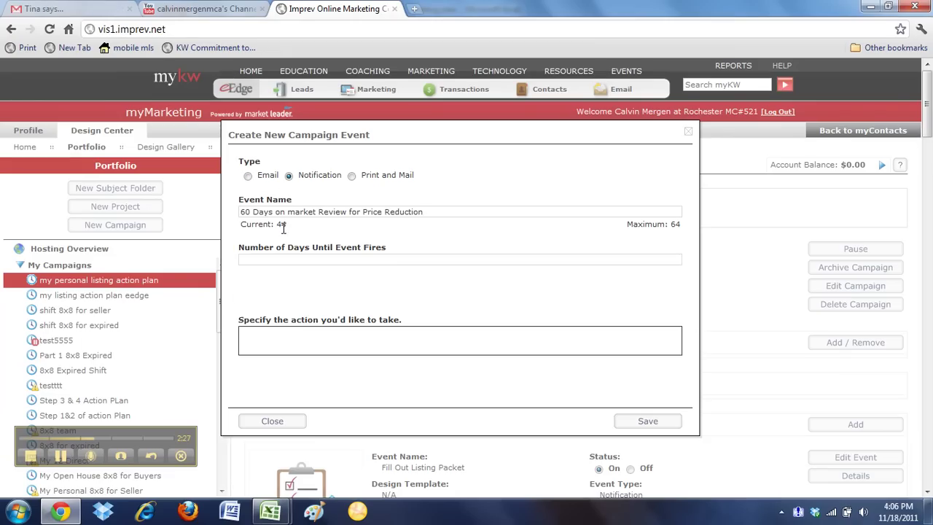
pyautogui.click(284, 261)
pyautogui.write('60')
pyautogui.press('Tab')
pyautogui.hotkey('ctrl', 'v')
pyautogui.click(648, 421)
# Step: Add the '90 Days on market Review for Price Reduction' notification firing after 90 days
pyautogui.hotkey('alt', 'Tab')
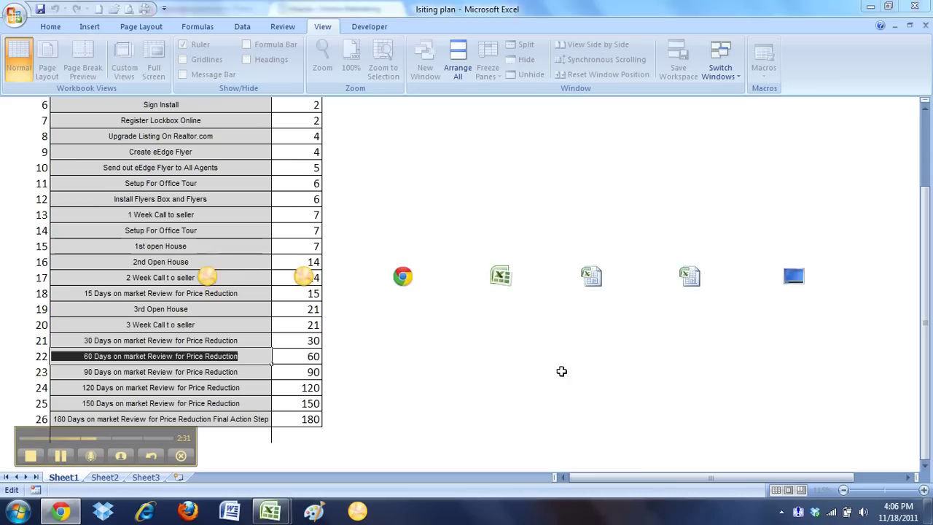
pyautogui.doubleClick(238, 372)
pyautogui.moveTo(238, 372); pyautogui.dragTo(82, 373)
pyautogui.hotkey('ctrl', 'c')
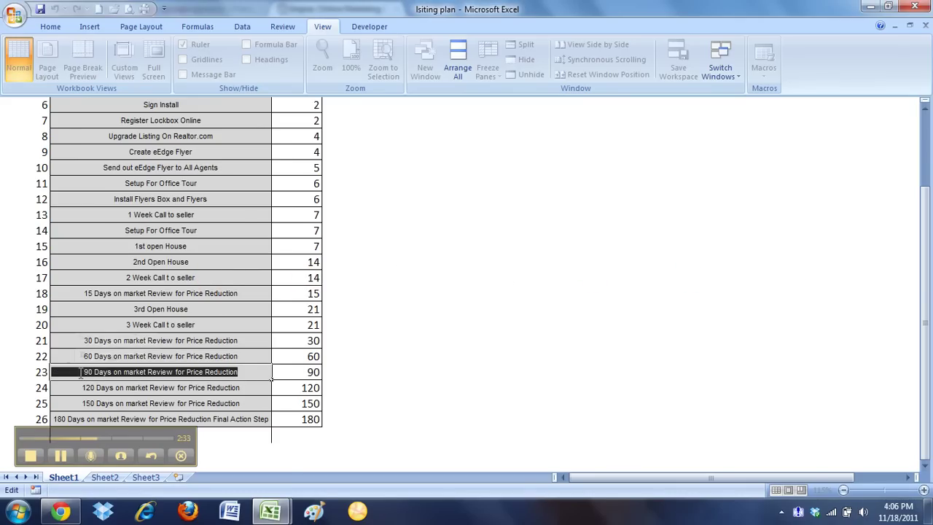
pyautogui.hotkey('alt', 'Tab')
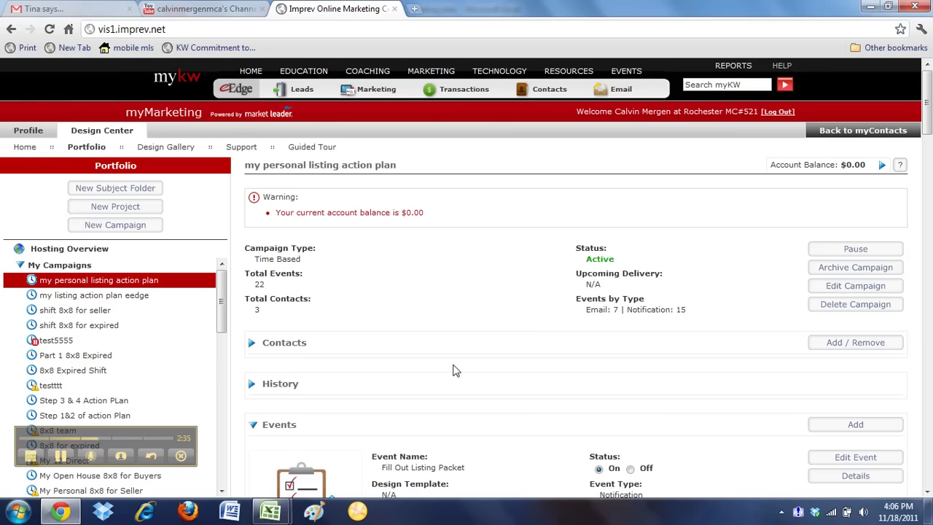
pyautogui.scroll(-3, 452, 370)
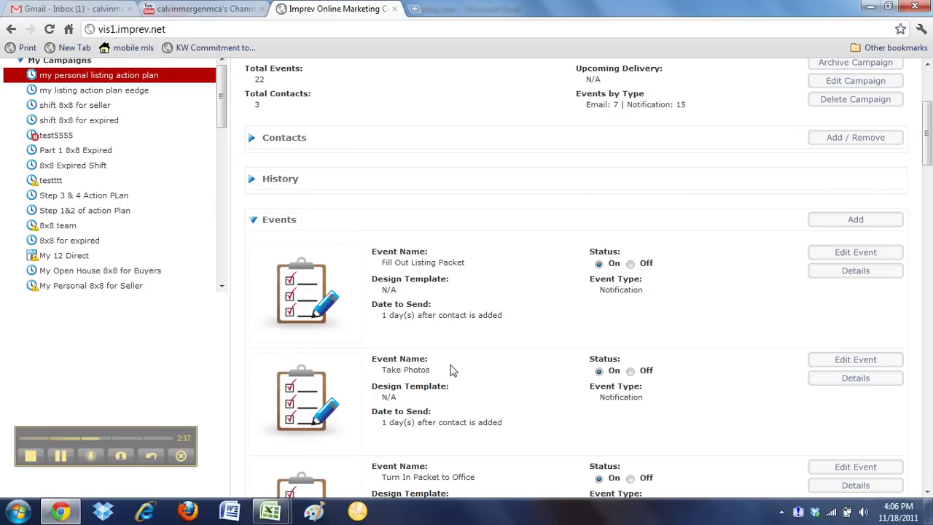
pyautogui.click(853, 218)
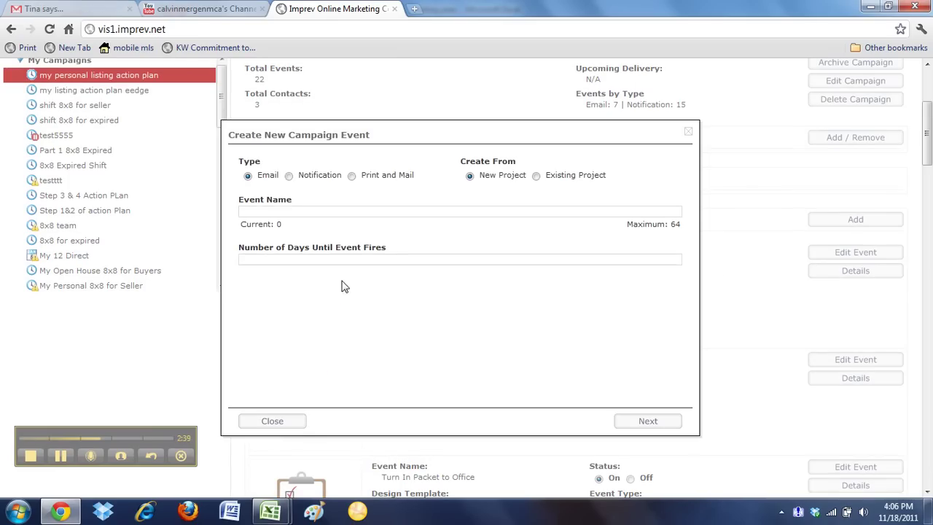
pyautogui.click(289, 178)
pyautogui.click(340, 211)
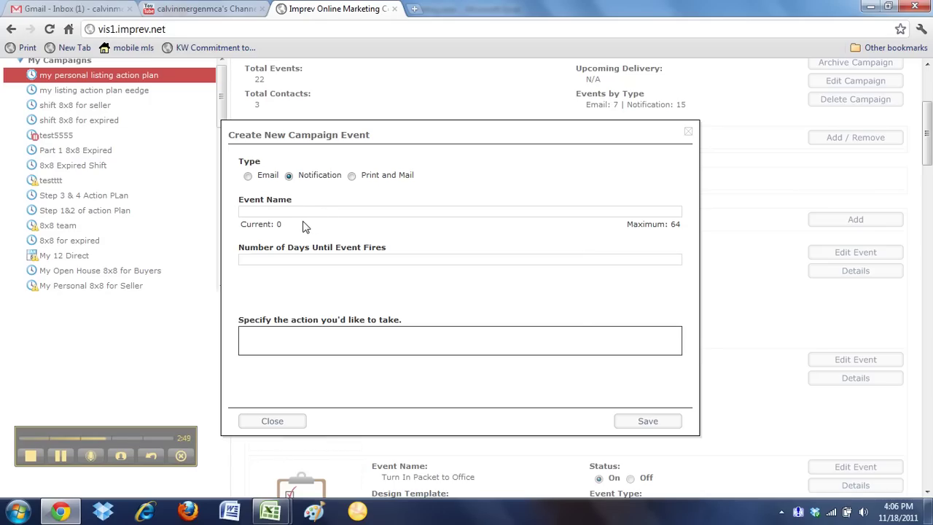
pyautogui.hotkey('ctrl', 'v')
pyautogui.press('Tab')
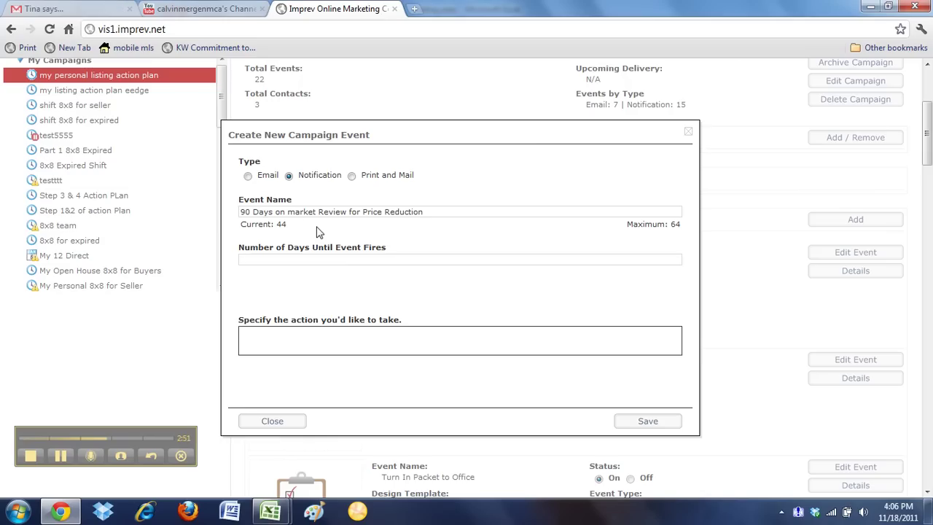
pyautogui.hotkey('ctrl', 'v')
pyautogui.click(648, 422)
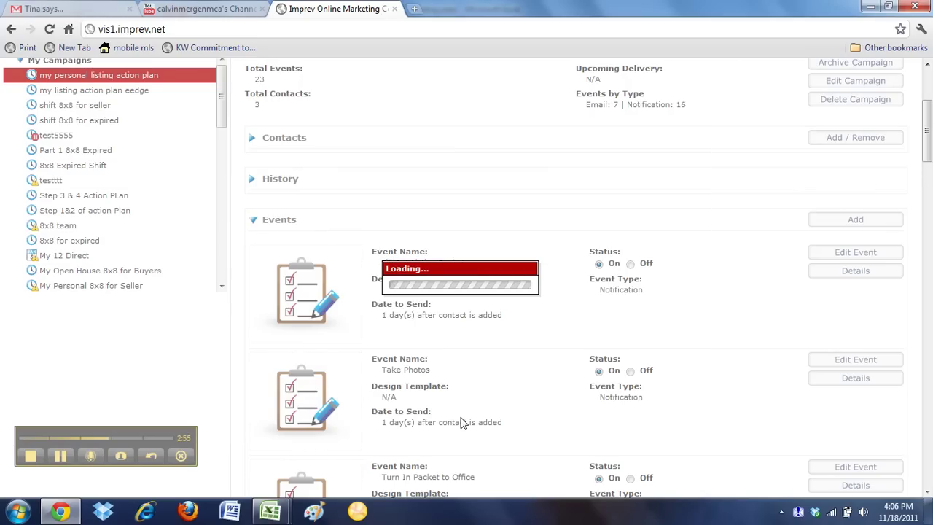
pyautogui.hotkey('alt', 'Tab')
# Step: Fill a new notification event named '120 Days on market Review for Price Reduction' at 120 days
pyautogui.doubleClick(260, 386)
pyautogui.hotkey('shift', 'Home')
pyautogui.hotkey('ctrl', 'c')
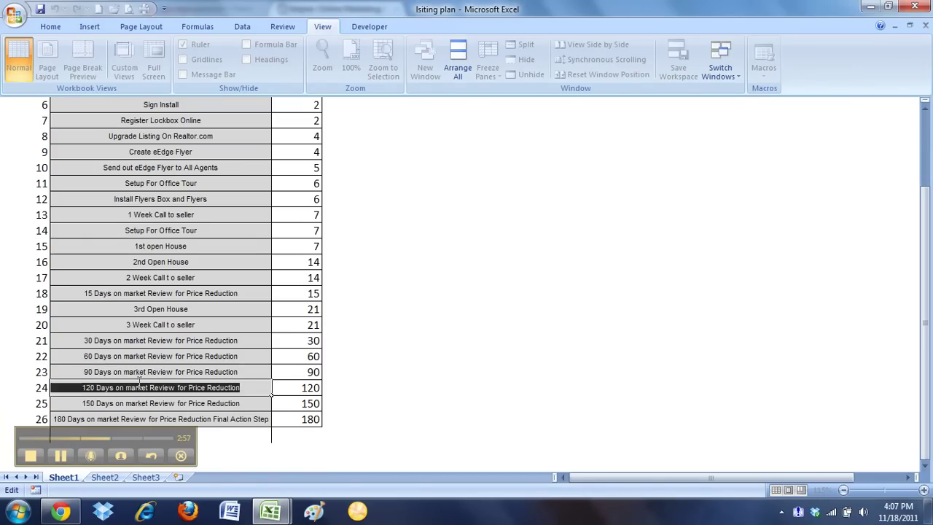
pyautogui.hotkey('alt', 'Tab')
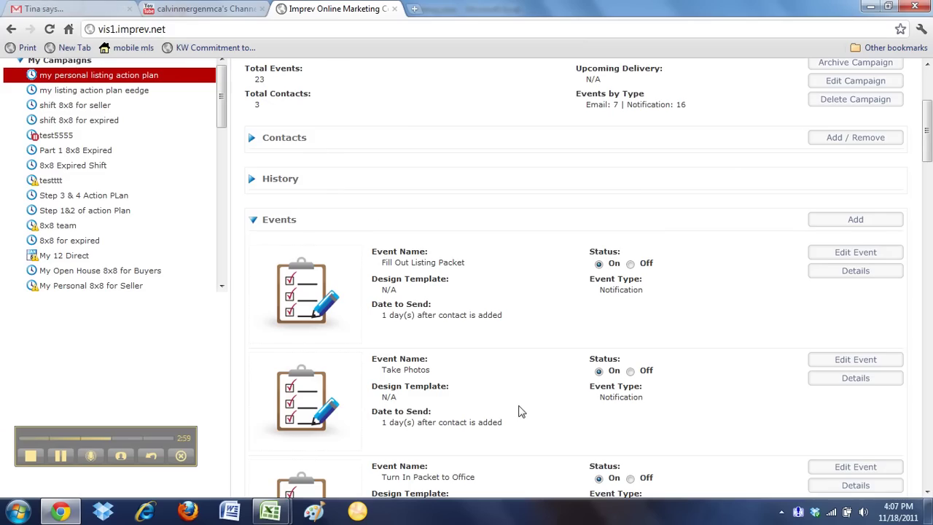
pyautogui.scroll(-2, 520, 402)
pyautogui.scroll(-2, 520, 402)
pyautogui.scroll(4, 522, 402)
pyautogui.click(843, 223)
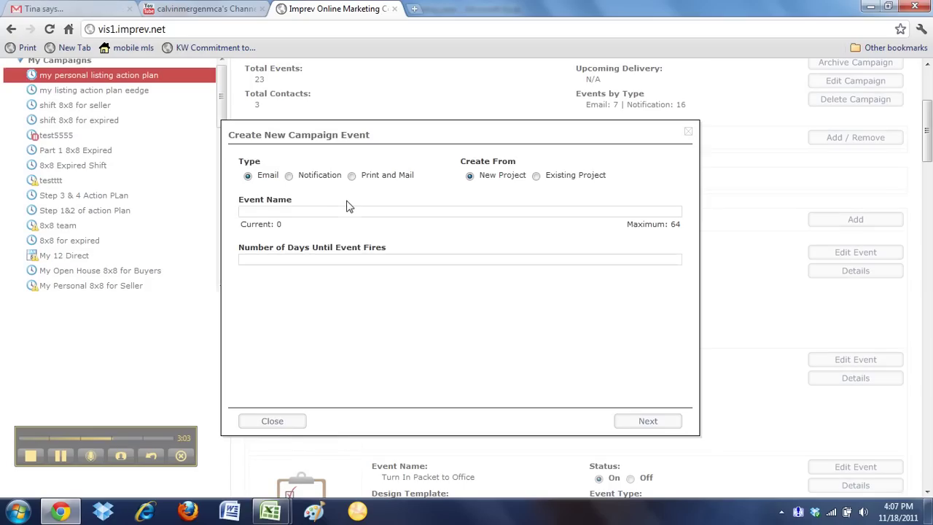
pyautogui.hotkey('ctrl', 'v')
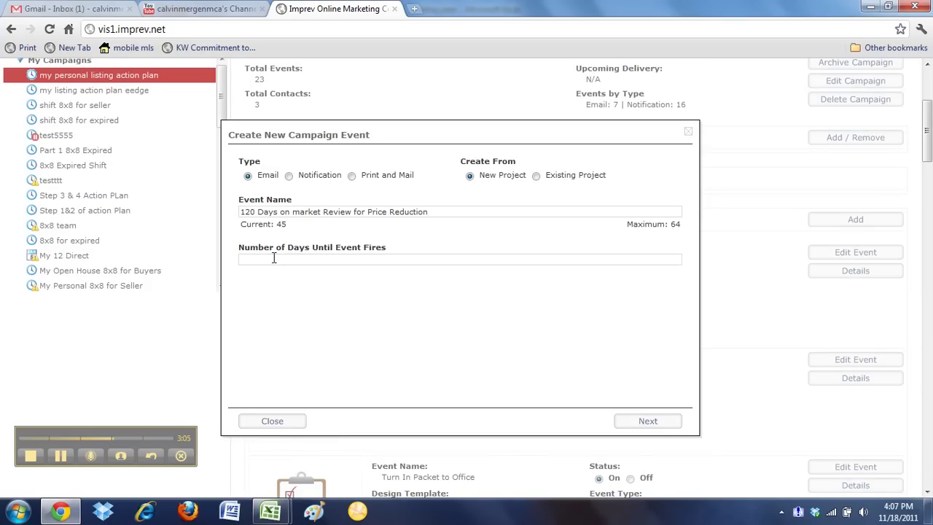
pyautogui.click(290, 176)
# Step: Save the 120-day notification event with its name pasted as the action
pyautogui.write('120')
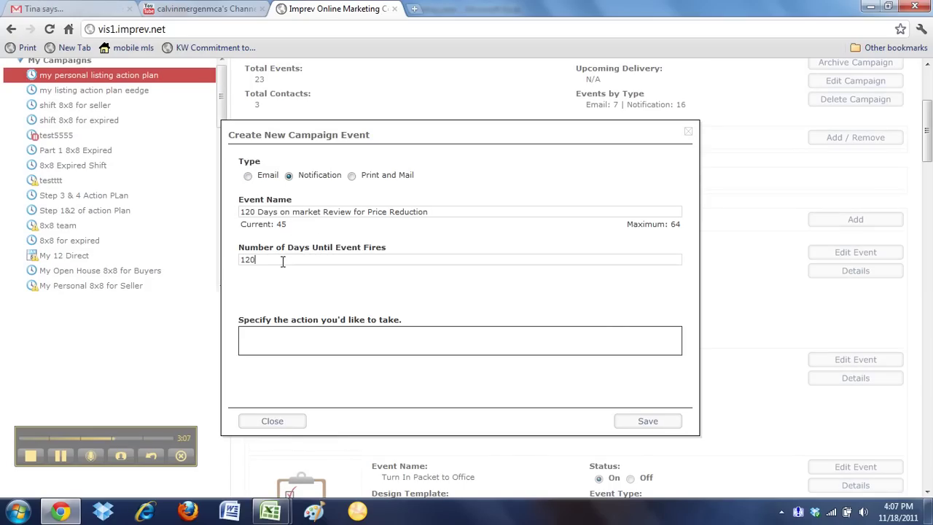
pyautogui.hotkey('ctrl', 'v')
pyautogui.click(647, 421)
# Step: Add the 150-day price reduction review notification, using row 25's name as event name and action
pyautogui.hotkey('alt', 'Tab')
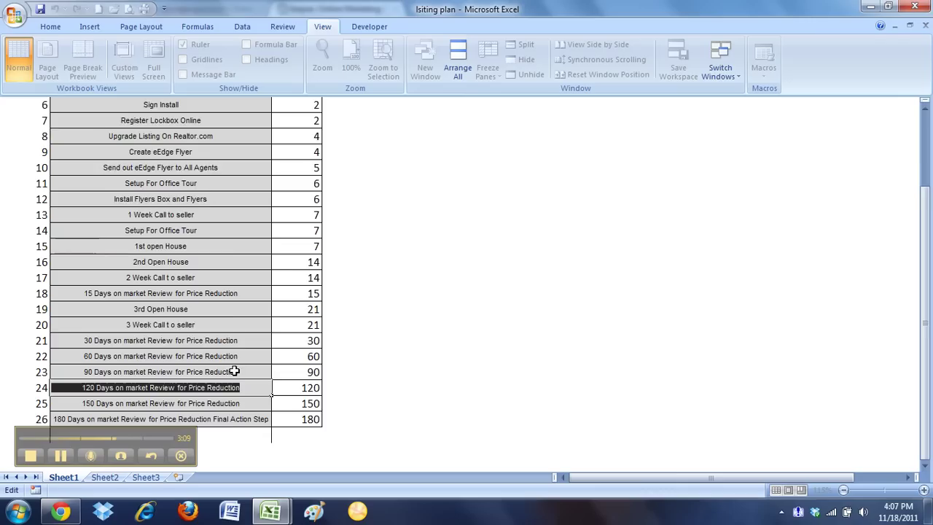
pyautogui.doubleClick(241, 356)
pyautogui.moveTo(240, 356); pyautogui.dragTo(51, 356)
pyautogui.hotkey('ctrl', 'c')
pyautogui.hotkey('alt', 'Tab')
pyautogui.click(838, 223)
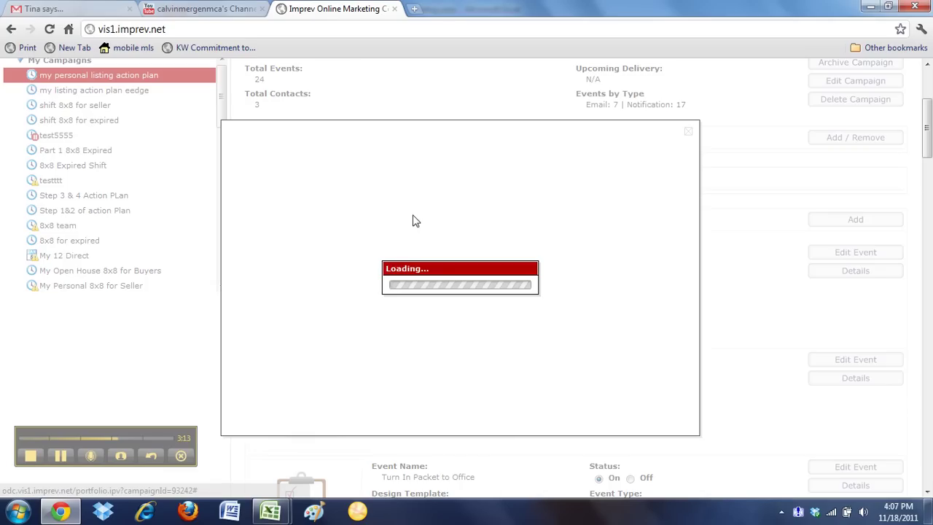
pyautogui.click(290, 176)
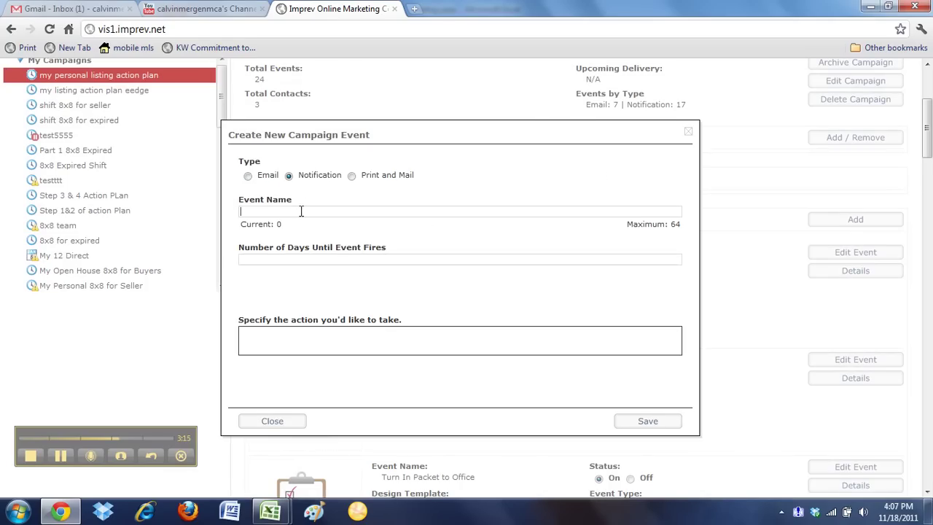
pyautogui.hotkey('ctrl', 'v')
pyautogui.press('Tab')
pyautogui.hotkey('ctrl', 'v')
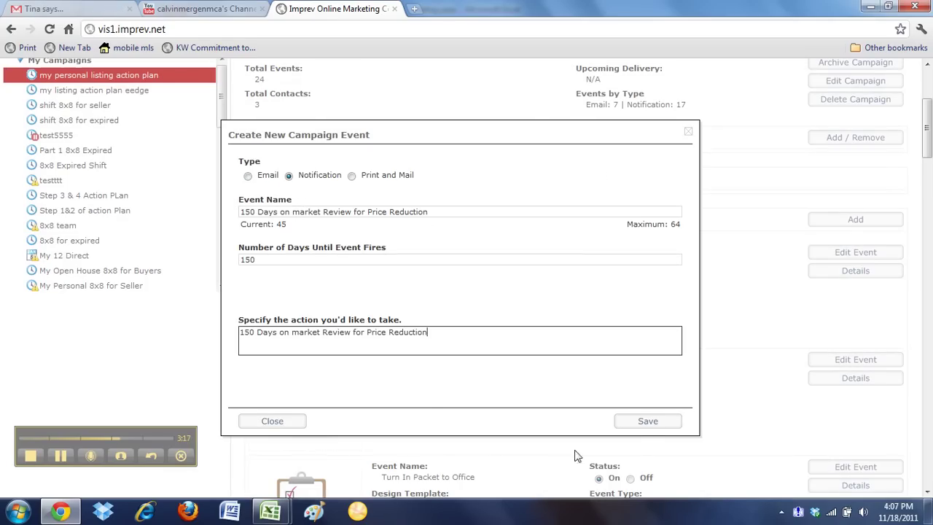
pyautogui.click(648, 421)
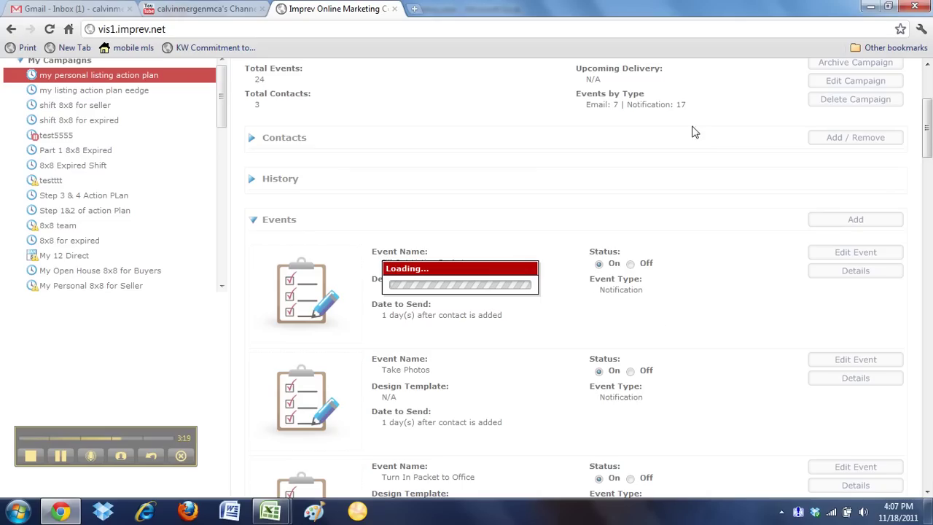
# Step: Add the 180-day 'Final Action Step' notification at 18 days, using row 26's name as name and action
pyautogui.click(856, 220)
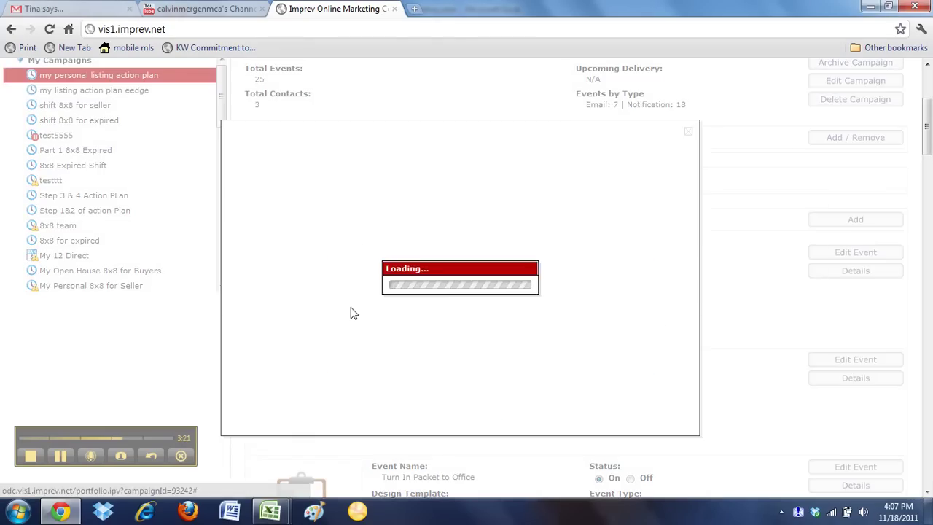
pyautogui.hotkey('alt', 'Tab')
pyautogui.doubleClick(200, 372)
pyautogui.moveTo(213, 371); pyautogui.dragTo(8, 375)
pyautogui.hotkey('ctrl', 'c')
pyautogui.hotkey('alt', 'Tab')
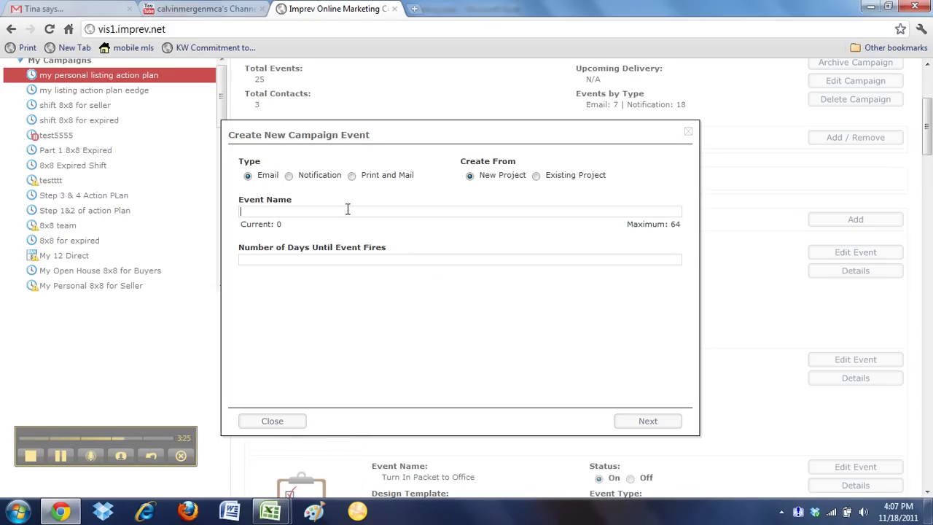
pyautogui.hotkey('ctrl', 'v')
pyautogui.click(289, 176)
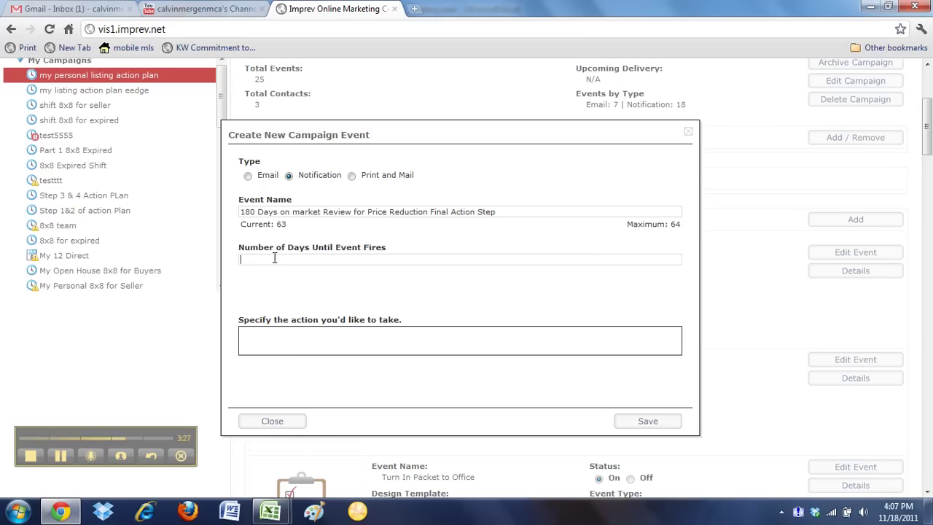
pyautogui.write('180')
pyautogui.hotkey('ctrl', 'v')
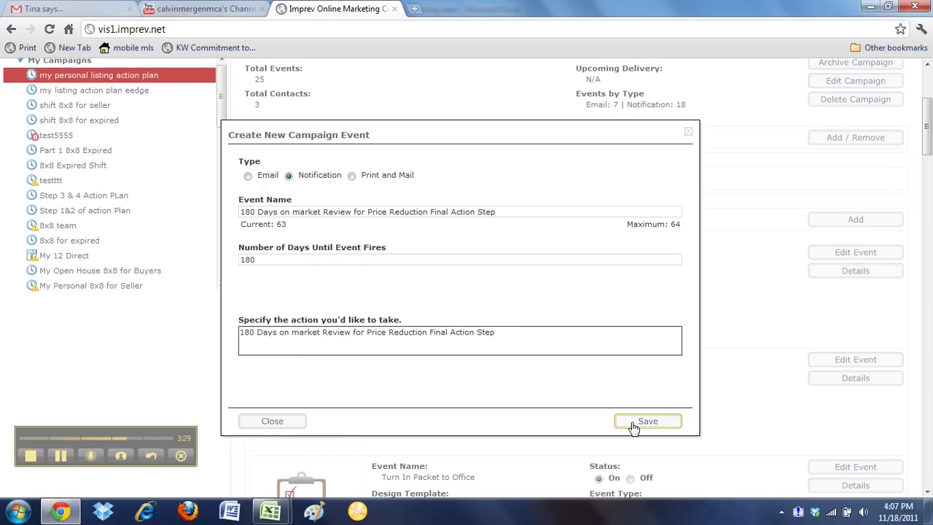
pyautogui.click(643, 420)
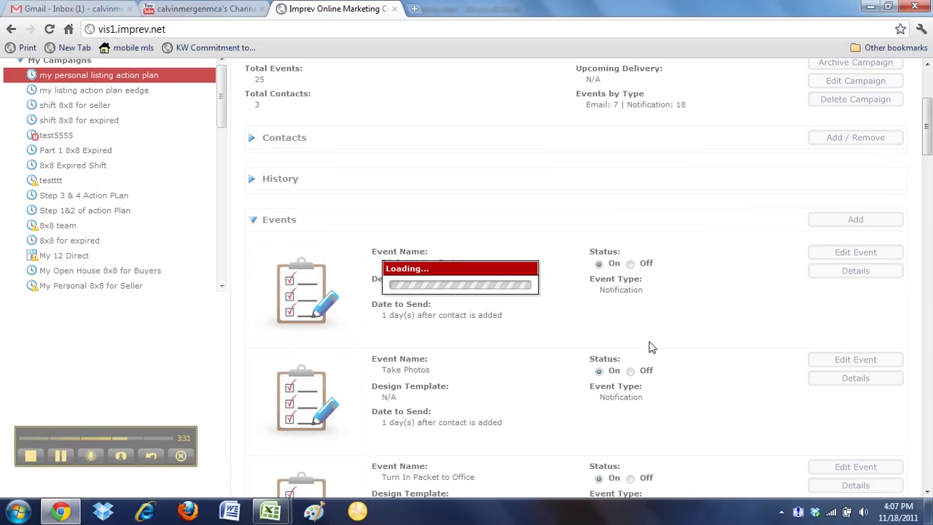
# Step: Switch on the 1st open House, 3rd Open House and 3 Week Call to seller notifications
pyautogui.scroll(-6, 688, 385)
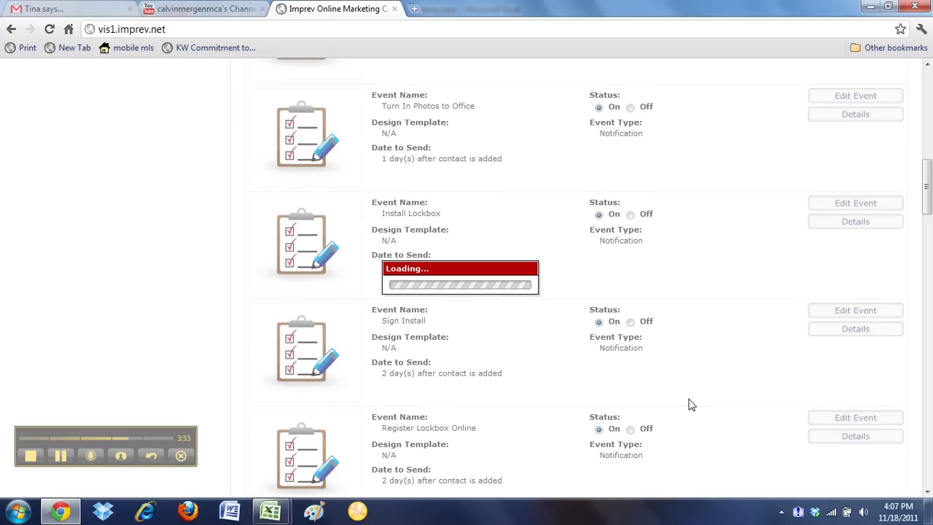
pyautogui.scroll(-5, 689, 403)
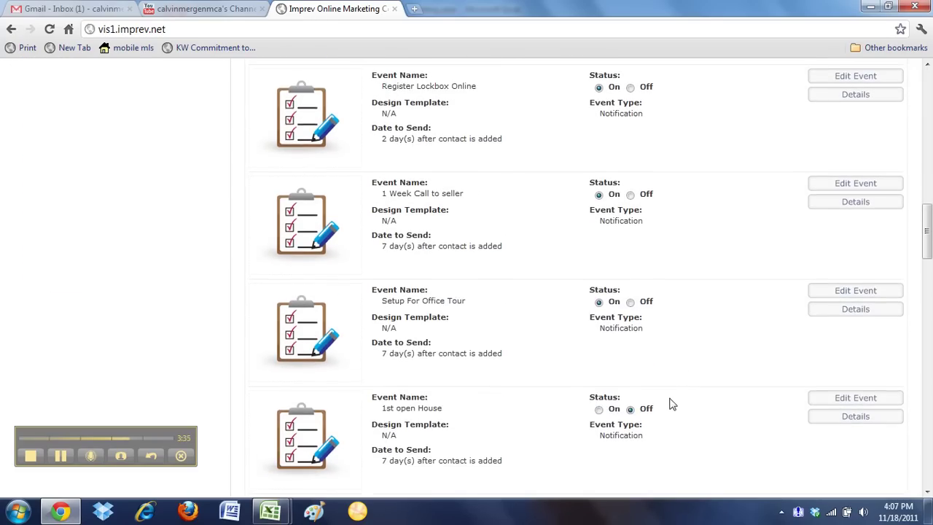
pyautogui.click(598, 341)
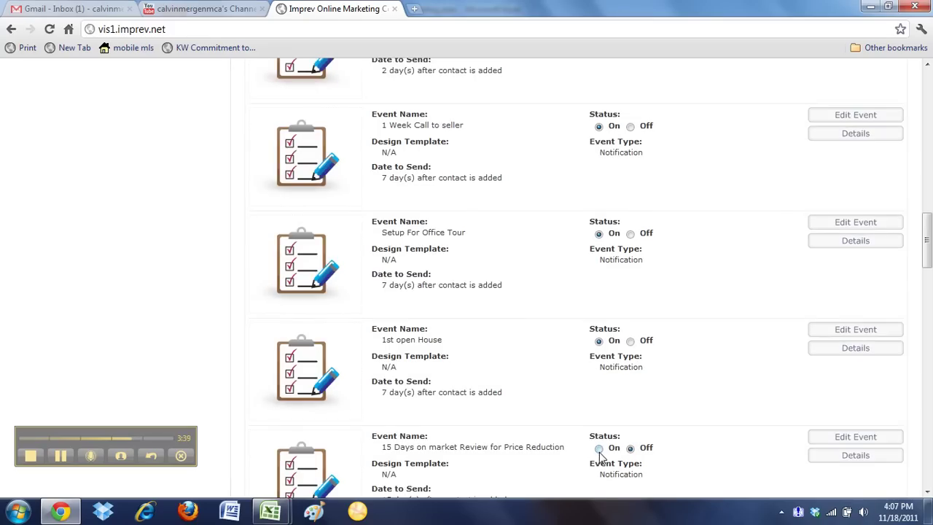
pyautogui.scroll(-2, 625, 411)
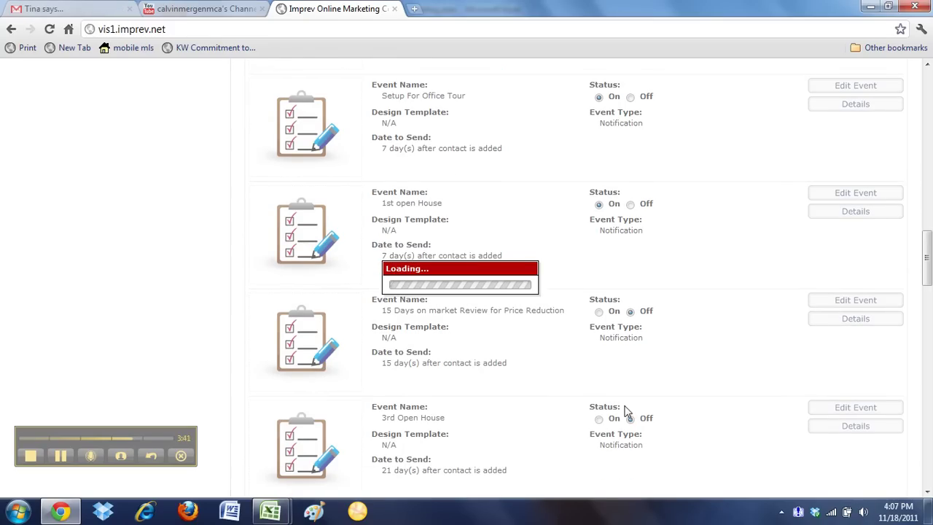
pyautogui.scroll(-2, 616, 404)
pyautogui.click(599, 282)
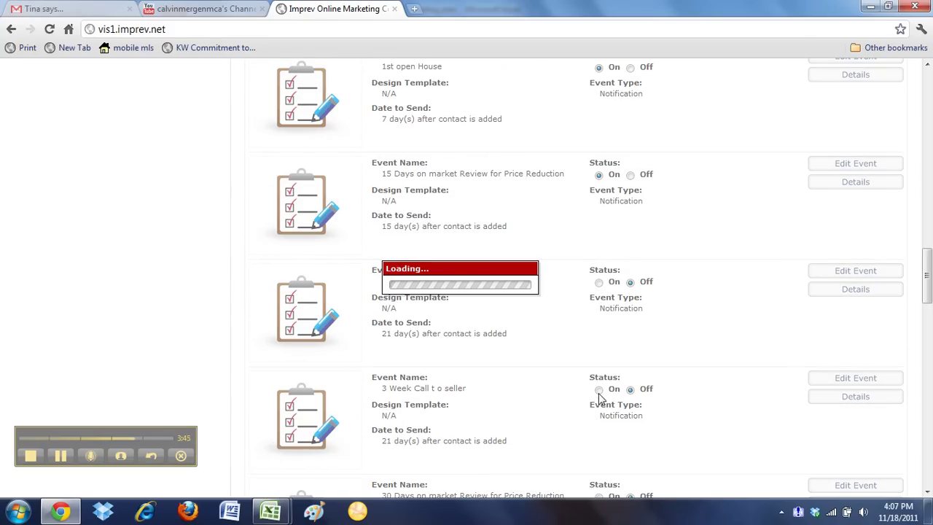
pyautogui.click(598, 391)
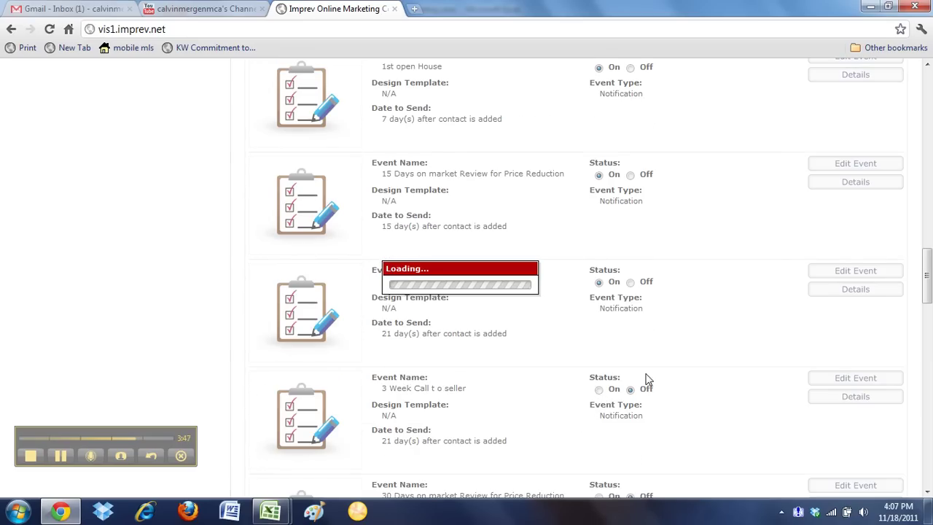
# Step: Switch on the 30, 60, 90 and 150 Days price review notifications
pyautogui.scroll(-1, 646, 381)
pyautogui.scroll(-2, 639, 385)
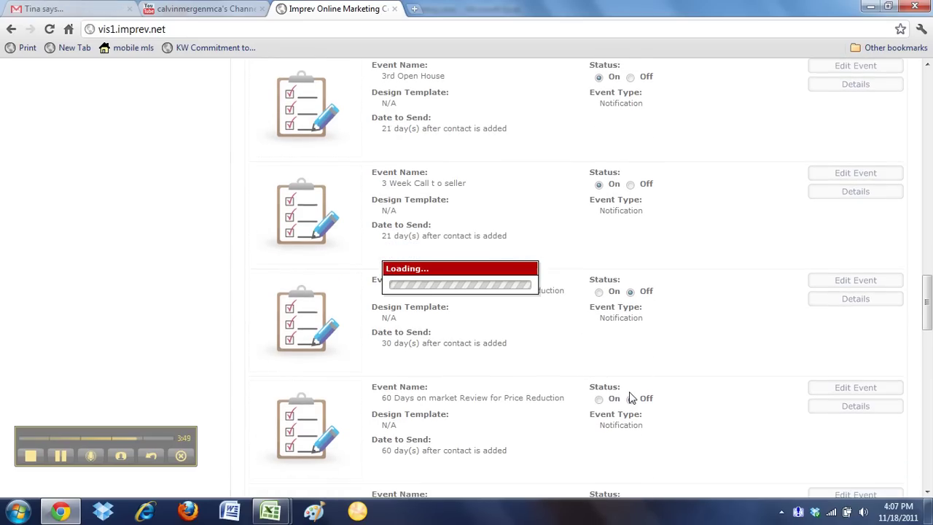
pyautogui.click(599, 291)
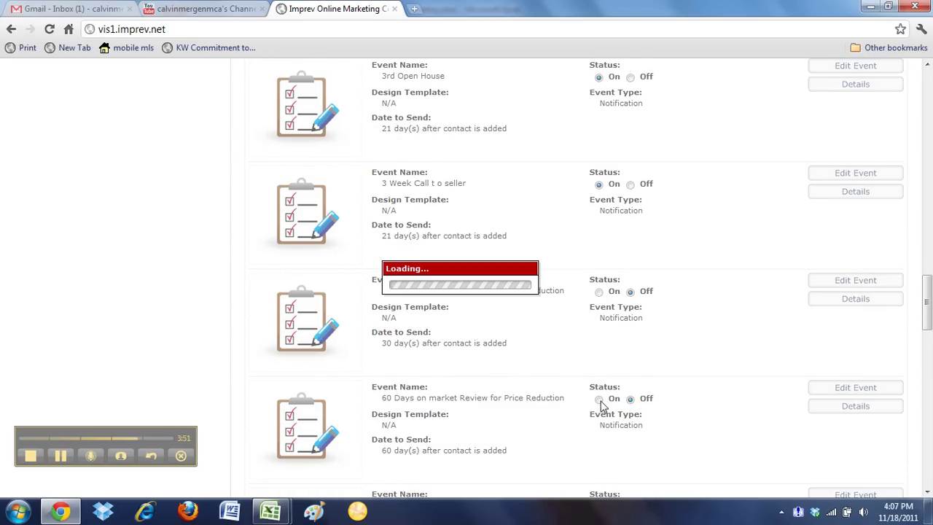
pyautogui.click(598, 399)
pyautogui.scroll(-3, 685, 389)
pyautogui.click(599, 301)
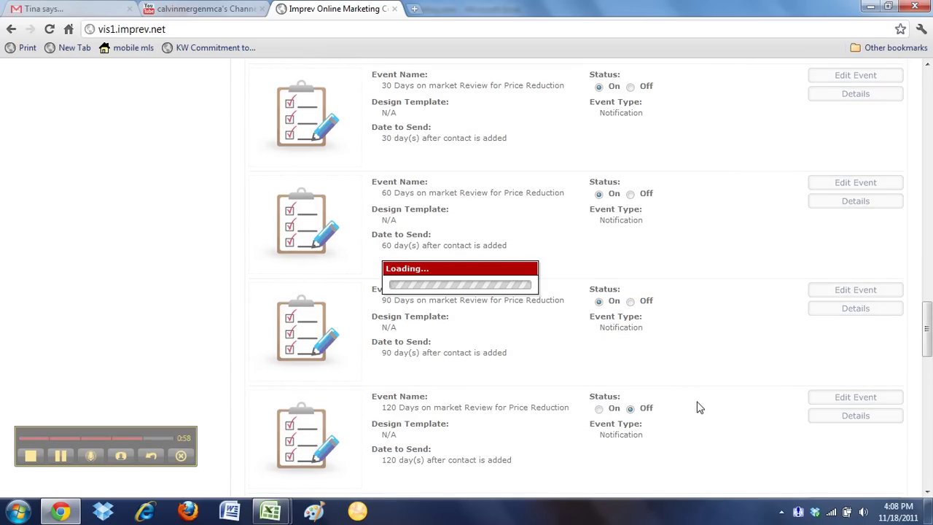
pyautogui.scroll(-3, 697, 406)
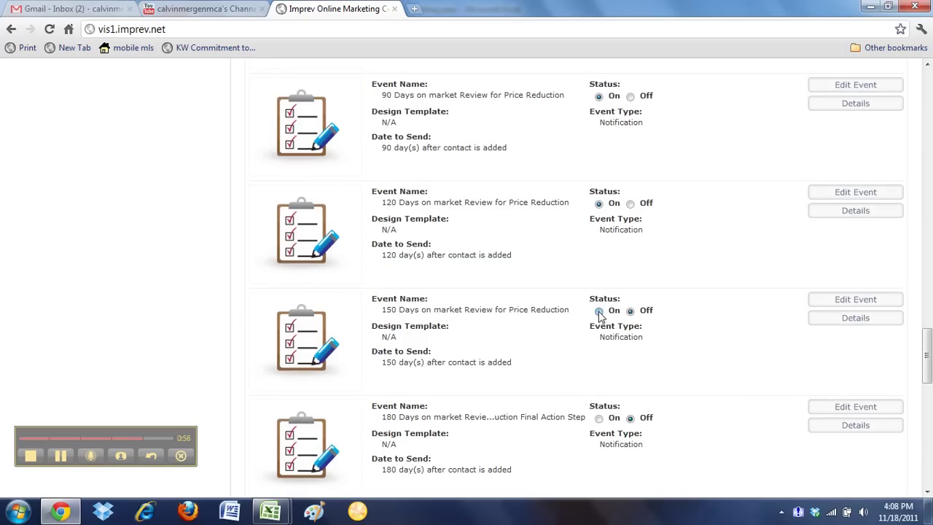
pyautogui.click(599, 312)
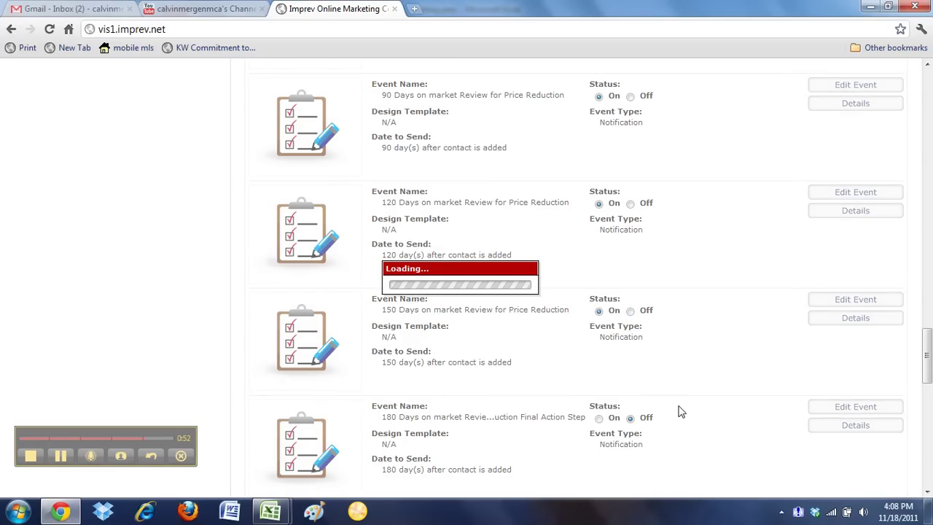
# Step: Set the Touch 2, 3, 5, 7 and 8 email events to Off
pyautogui.scroll(-4, 676, 412)
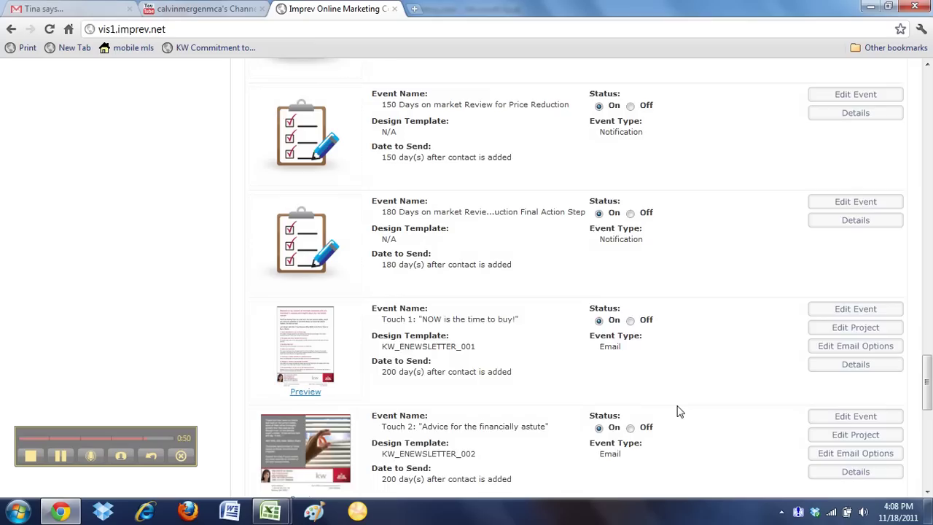
pyautogui.scroll(-2, 598, 381)
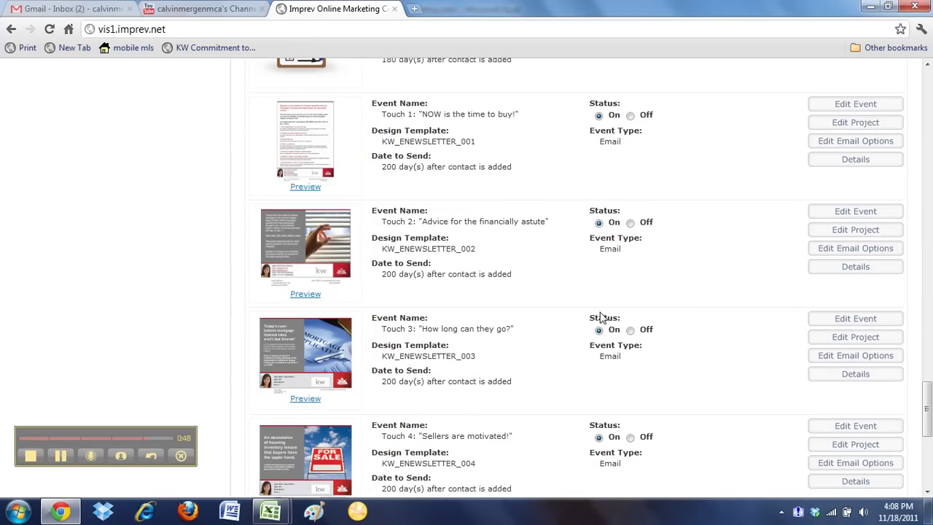
pyautogui.click(631, 223)
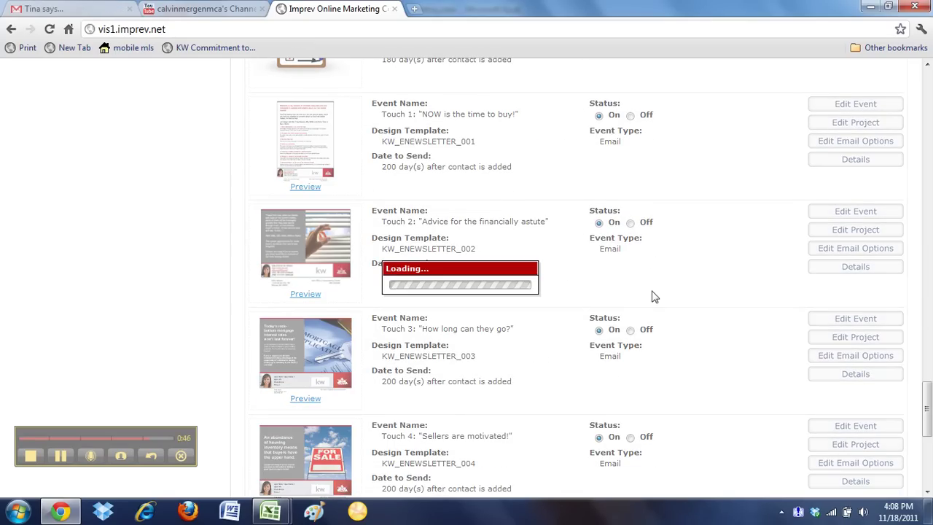
pyautogui.click(630, 330)
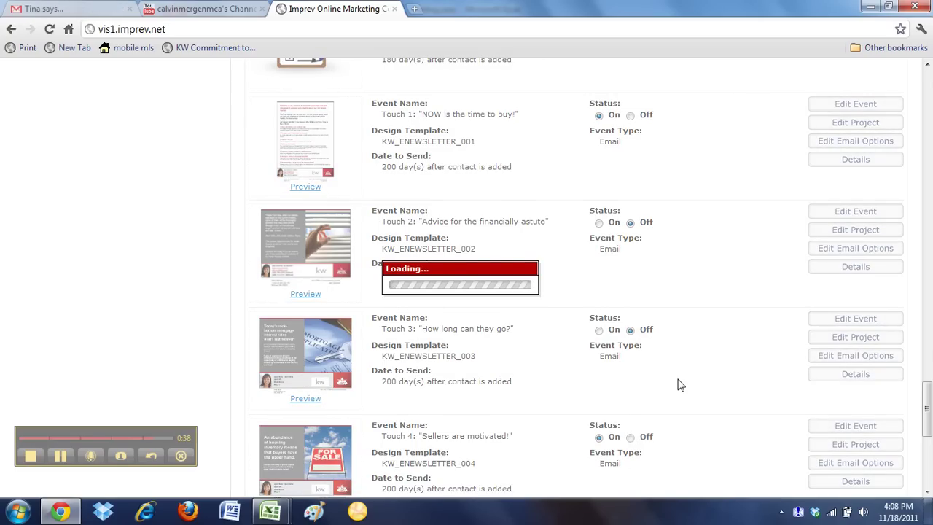
pyautogui.scroll(-3, 678, 385)
pyautogui.click(631, 341)
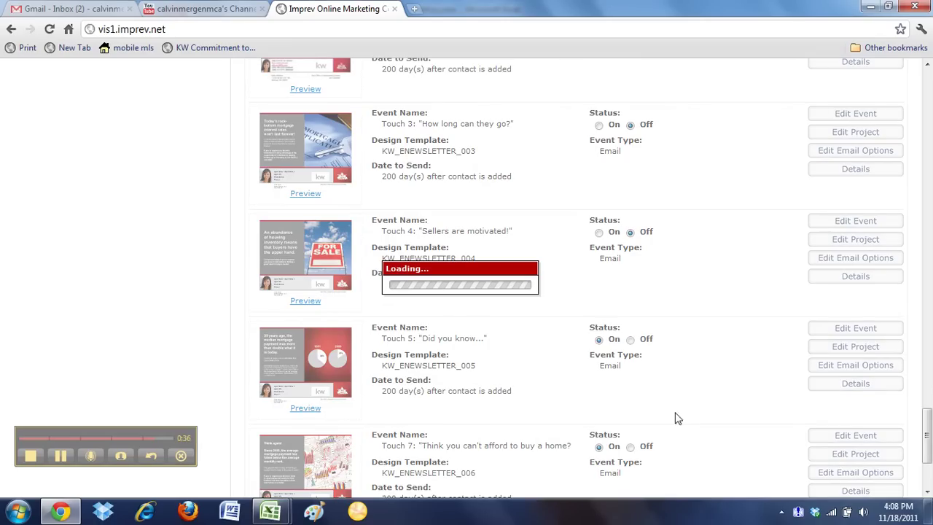
pyautogui.scroll(-1, 648, 444)
pyautogui.scroll(-1, 649, 437)
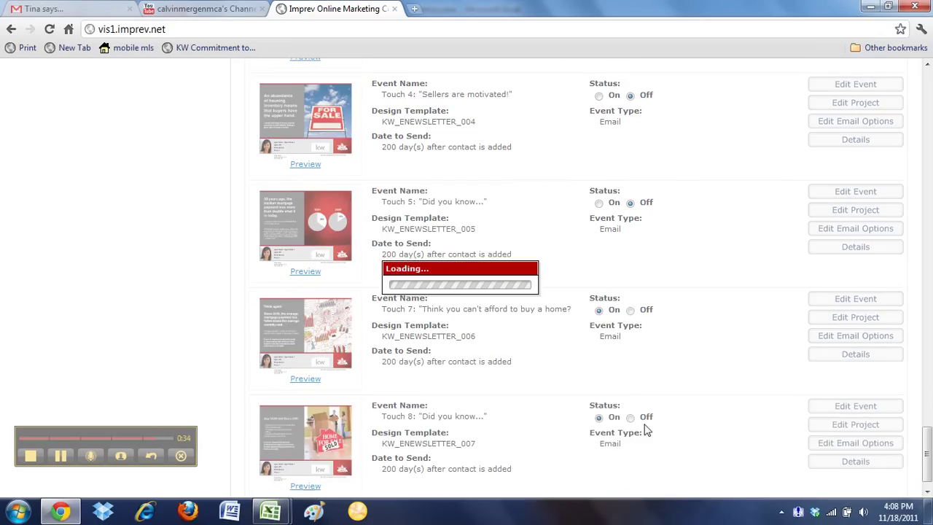
pyautogui.click(632, 311)
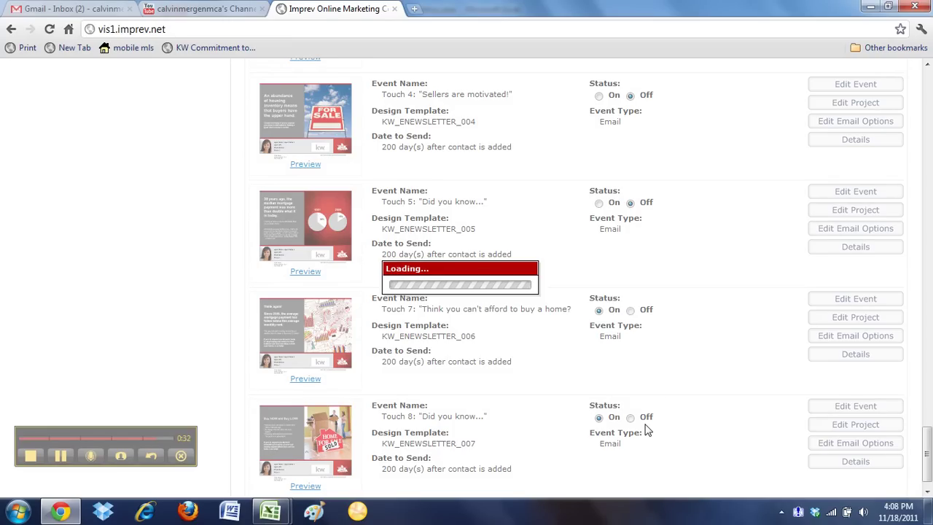
pyautogui.click(631, 417)
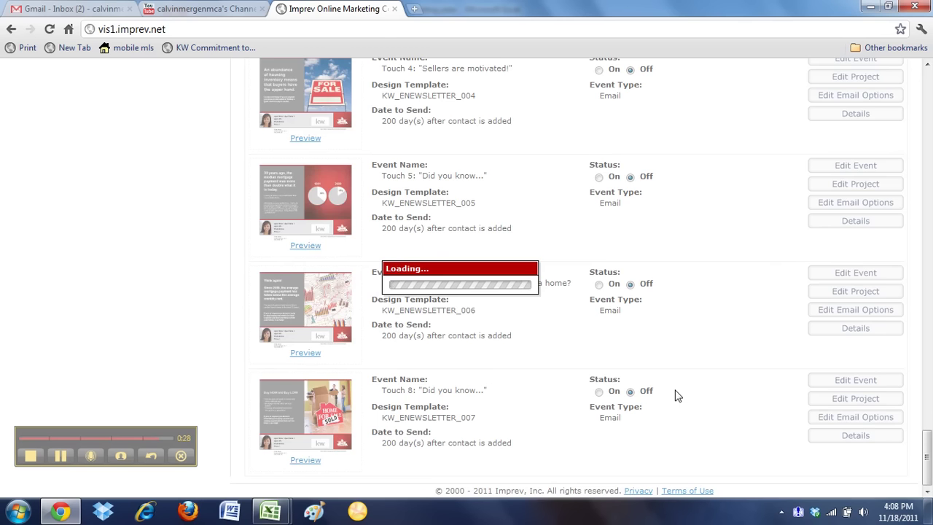
pyautogui.scroll(3, 622, 396)
pyautogui.scroll(18, 622, 396)
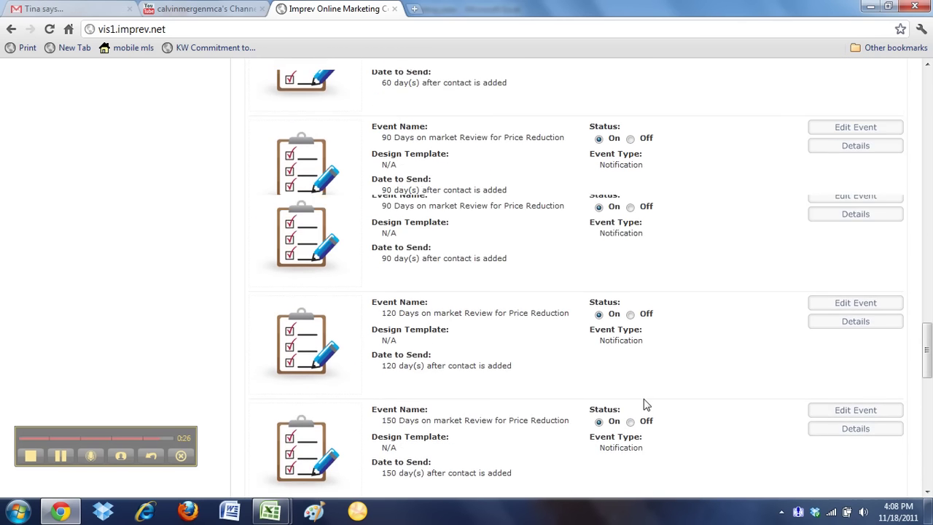
# Step: Bring the KW training tracker workbook forward and select its Create Listing Action Plan and How to Create Any Action Plan entries
pyautogui.moveTo(272, 513)
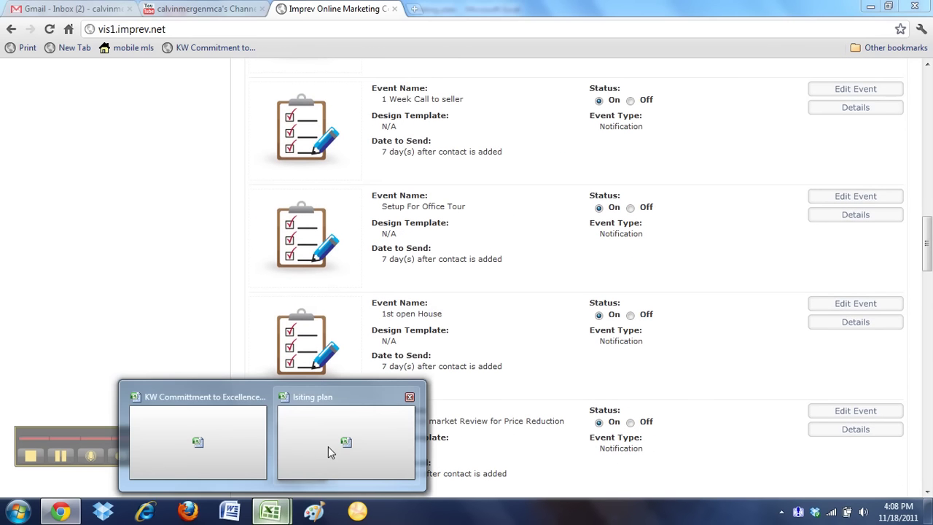
pyautogui.click(259, 447)
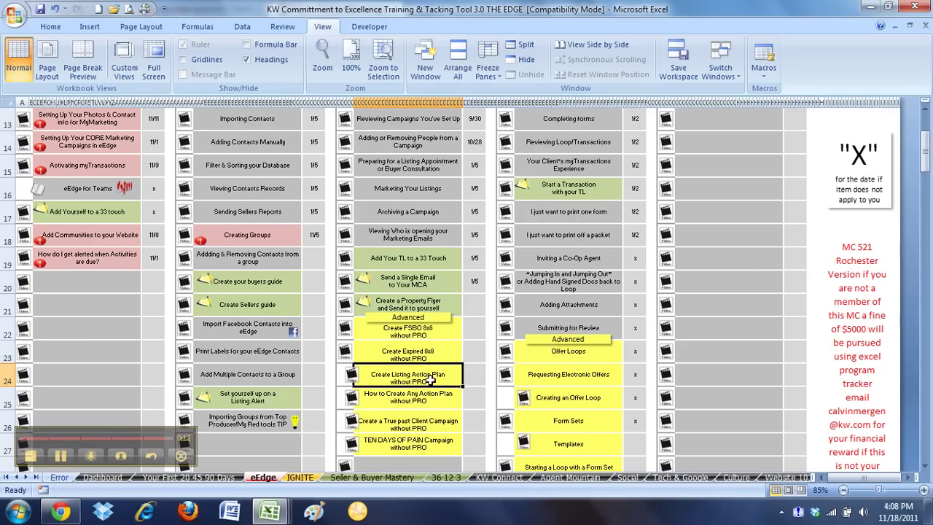
pyautogui.click(440, 397)
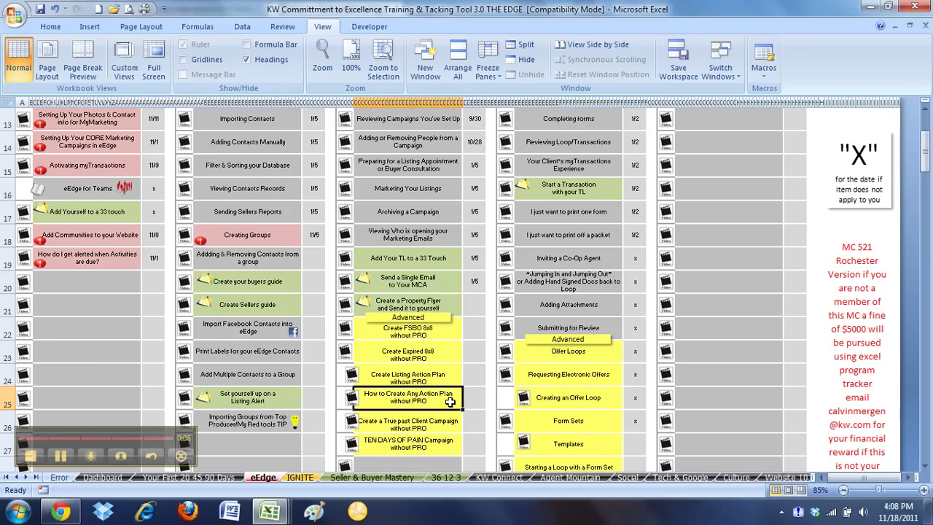
pyautogui.click(421, 370)
pyautogui.click(432, 399)
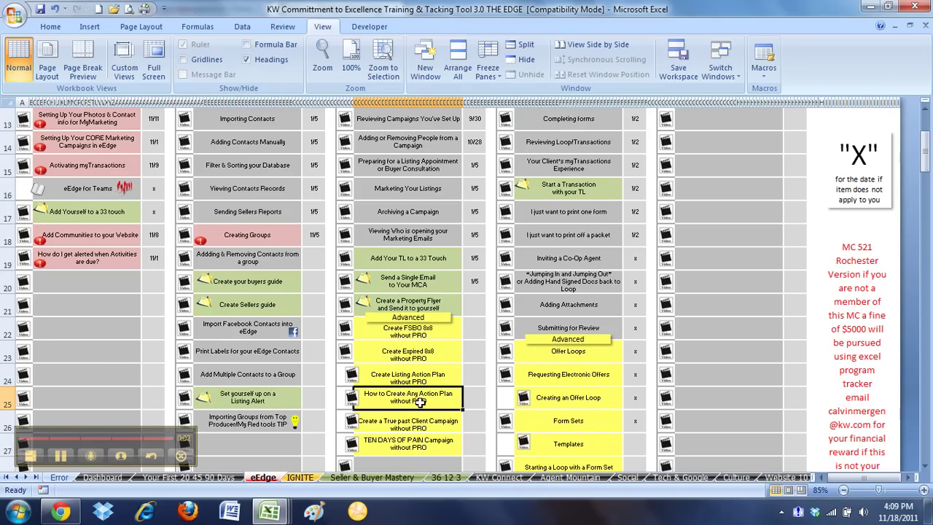